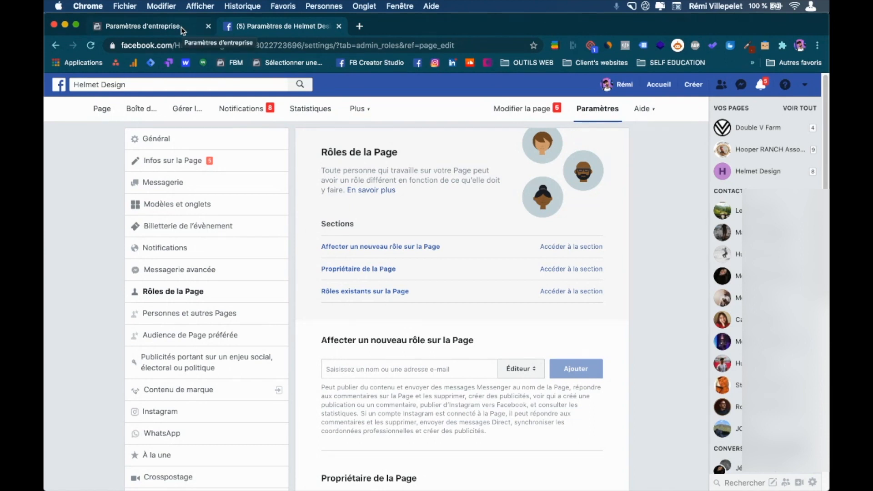
Move the Helmet Design settings tab to first place, check Paramètres d'entreprise, then open a new tab.
{"action": "left_click_drag", "start_coordinate": [217, 27], "coordinate": [154, 27]}
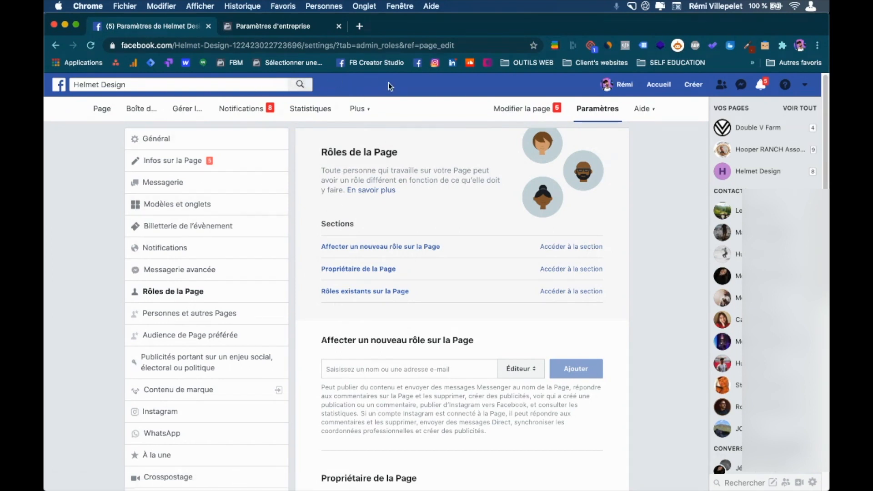
{"action": "left_click", "coordinate": [272, 28]}
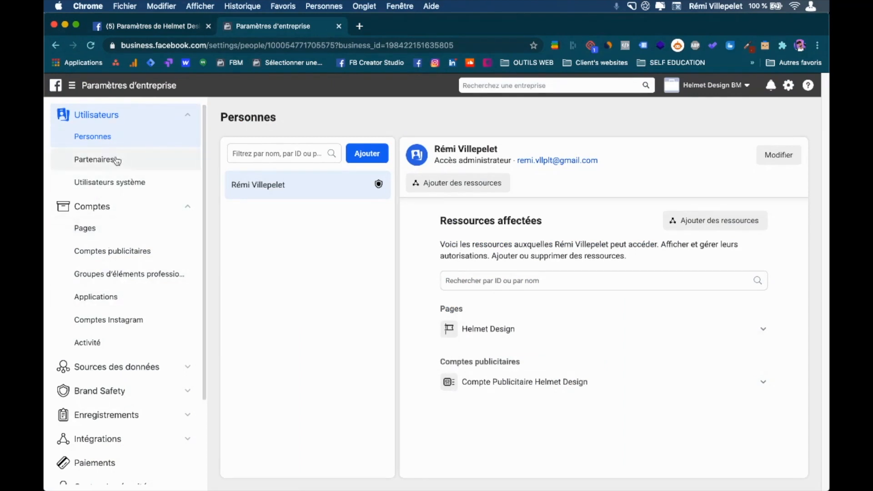
{"action": "left_click", "coordinate": [180, 27]}
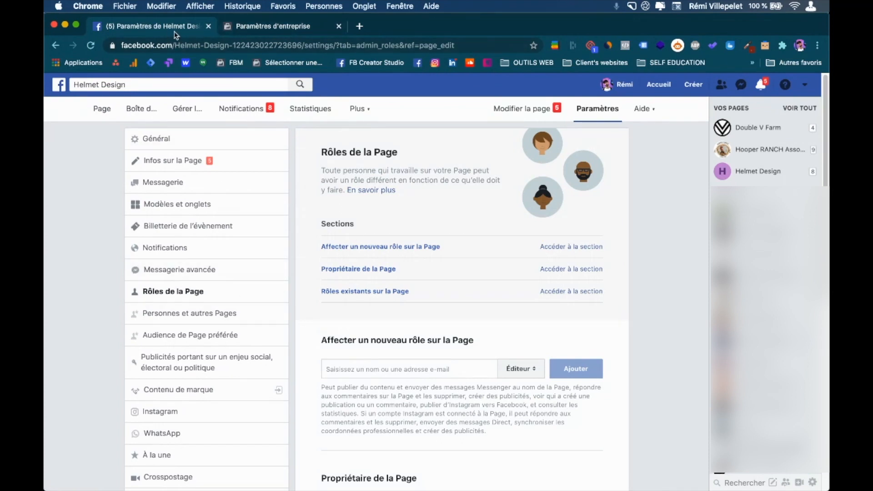
{"action": "left_click", "coordinate": [361, 27]}
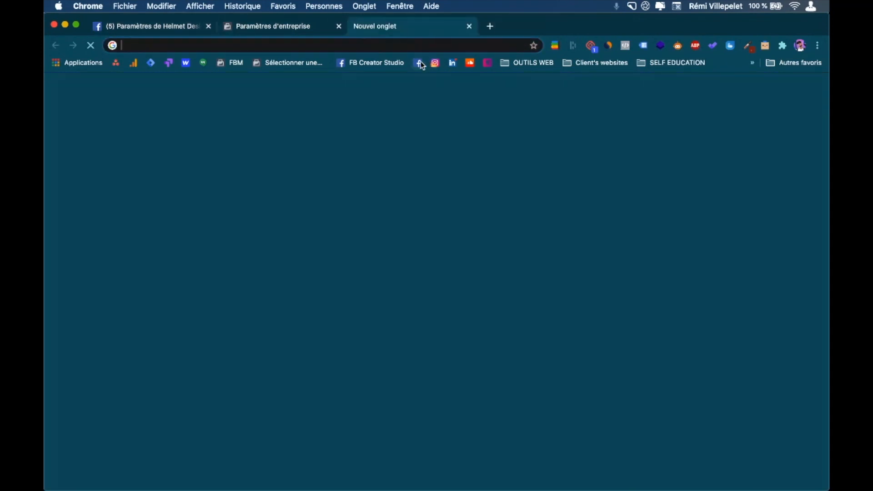
Load the Facebook home page and open the Helmet Design Page from the Vos Pages list.
{"action": "left_click", "coordinate": [418, 63]}
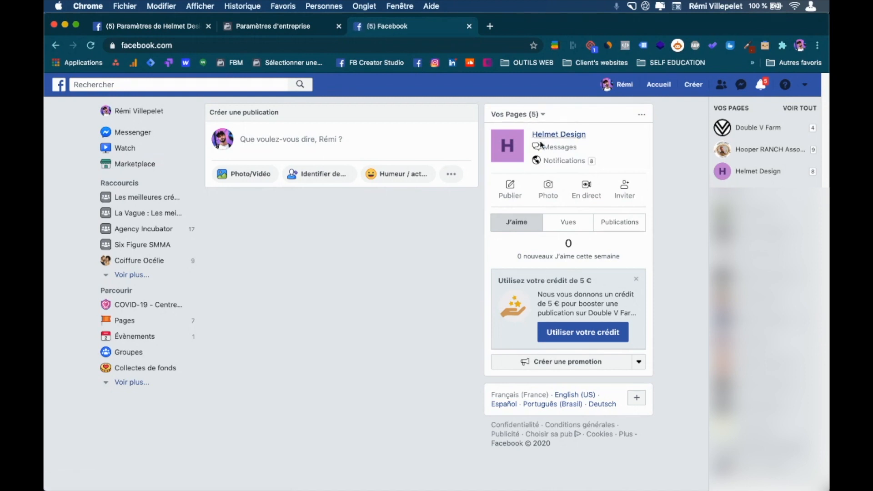
{"action": "left_click", "coordinate": [540, 115]}
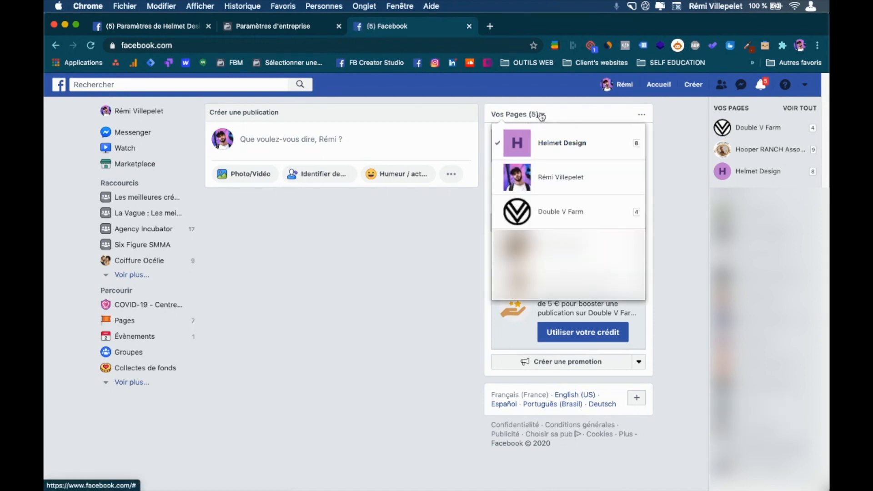
{"action": "left_click", "coordinate": [542, 116]}
{"action": "mouse_move", "coordinate": [550, 138]}
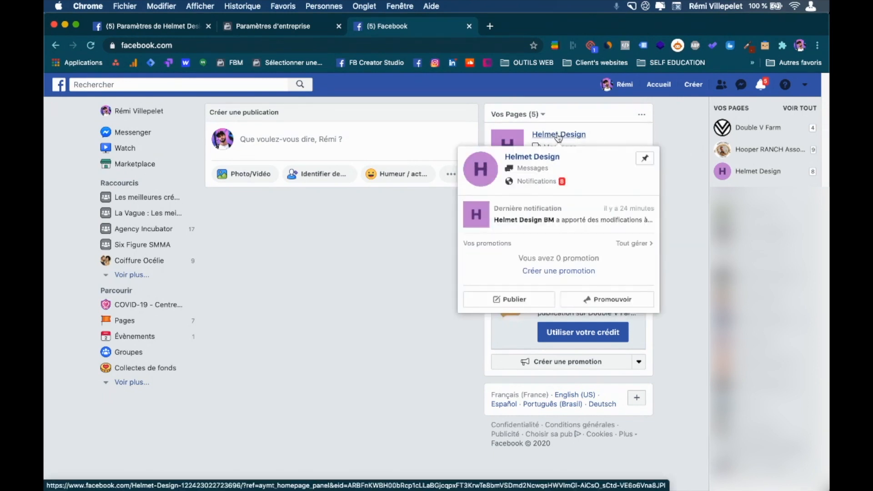
{"action": "left_click", "coordinate": [559, 138]}
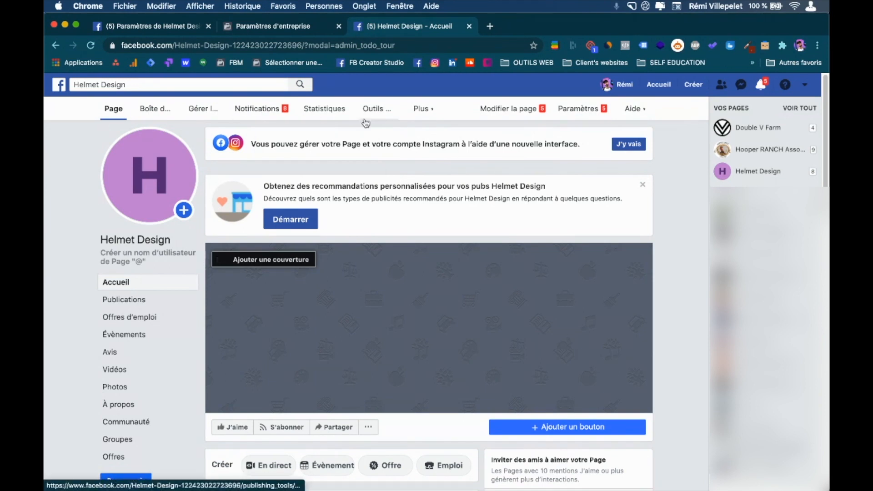
Open the Helmet Design Page's Paramètres and scroll through the Général settings list.
{"action": "left_click", "coordinate": [424, 109]}
{"action": "left_click", "coordinate": [582, 112]}
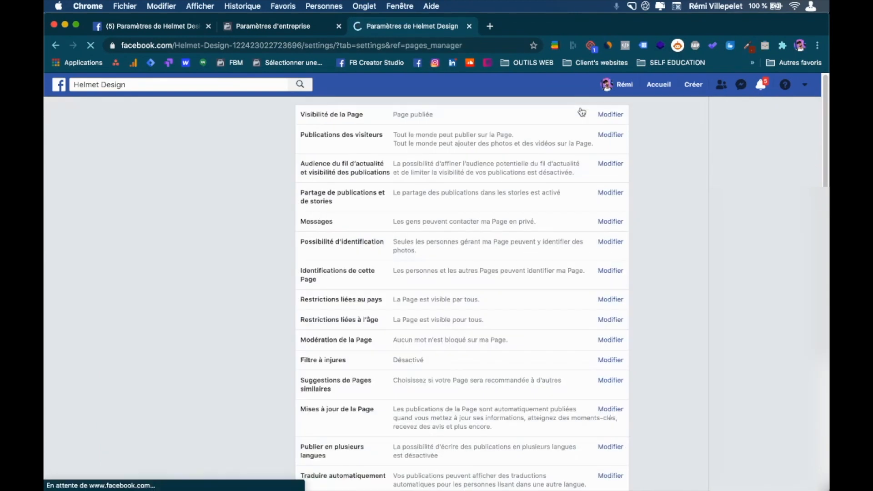
{"action": "scroll", "coordinate": [546, 232], "scroll_direction": "down", "scroll_amount": 1}
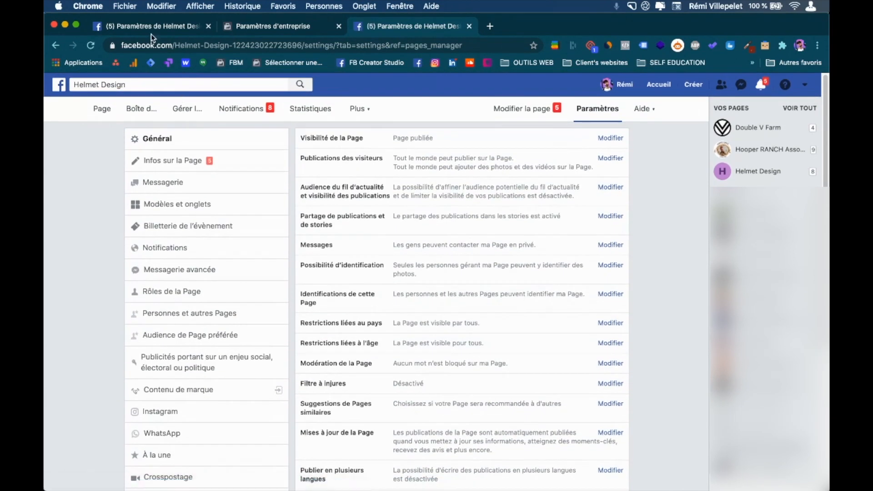
{"action": "left_click", "coordinate": [151, 29]}
{"action": "left_click", "coordinate": [411, 28]}
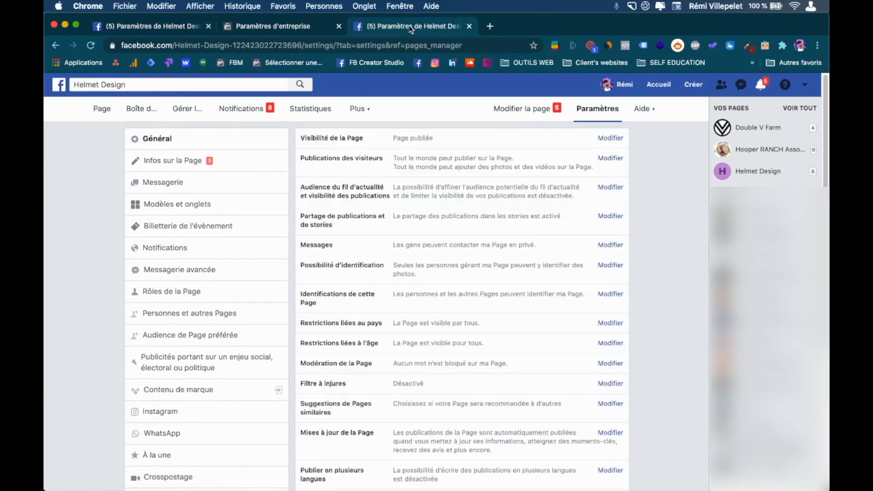
{"action": "scroll", "coordinate": [194, 346], "scroll_direction": "down", "scroll_amount": 1}
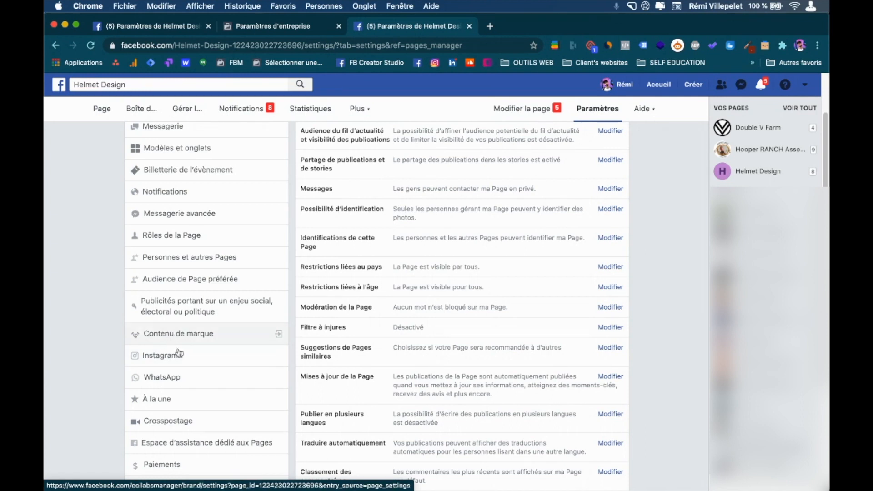
{"action": "scroll", "coordinate": [168, 383], "scroll_direction": "down", "scroll_amount": 2}
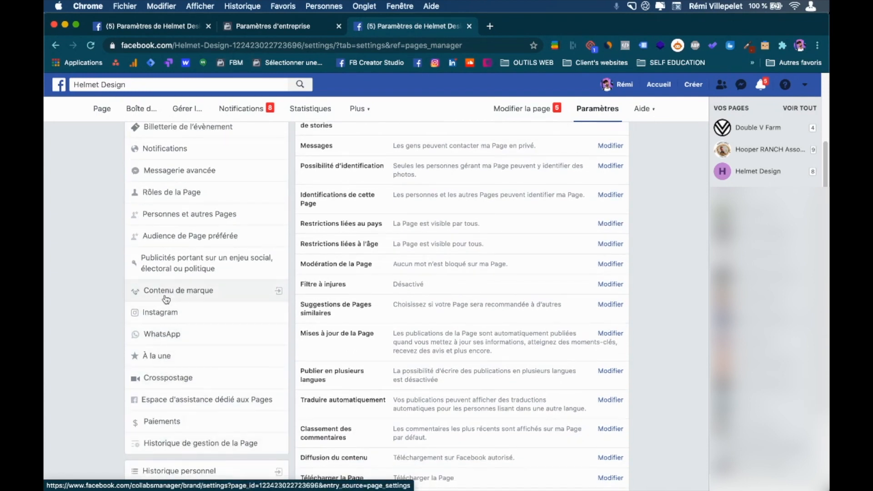
{"action": "scroll", "coordinate": [166, 296], "scroll_direction": "down", "scroll_amount": 3}
{"action": "scroll", "coordinate": [166, 298], "scroll_direction": "up", "scroll_amount": 6}
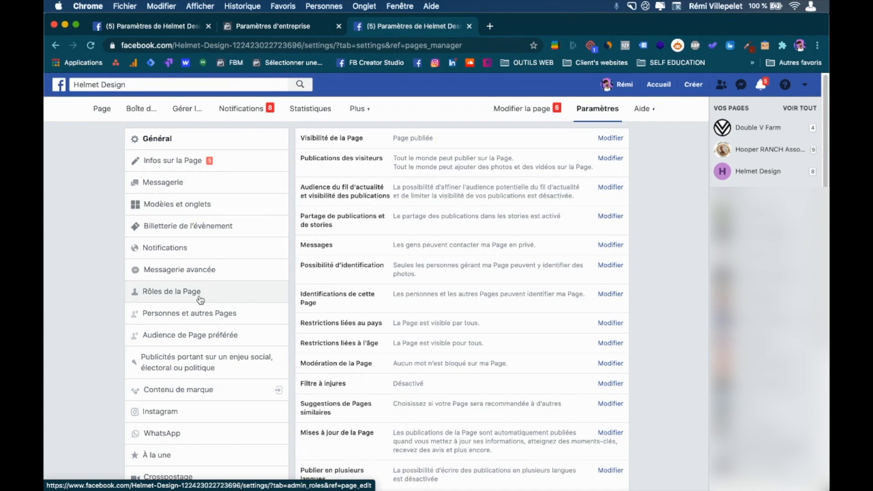
Open Rôles de la Page and highlight the Propriétaire de la Page heading and owning business name.
{"action": "left_click", "coordinate": [164, 298]}
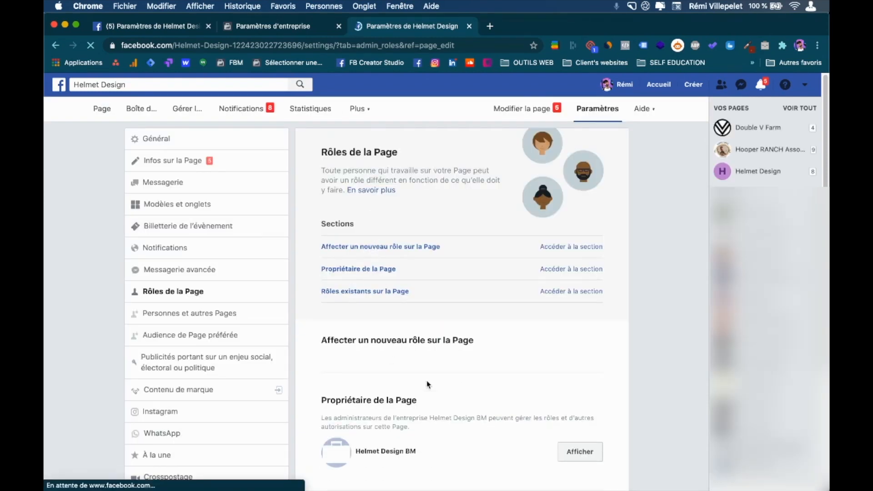
{"action": "scroll", "coordinate": [425, 382], "scroll_direction": "down", "scroll_amount": 4}
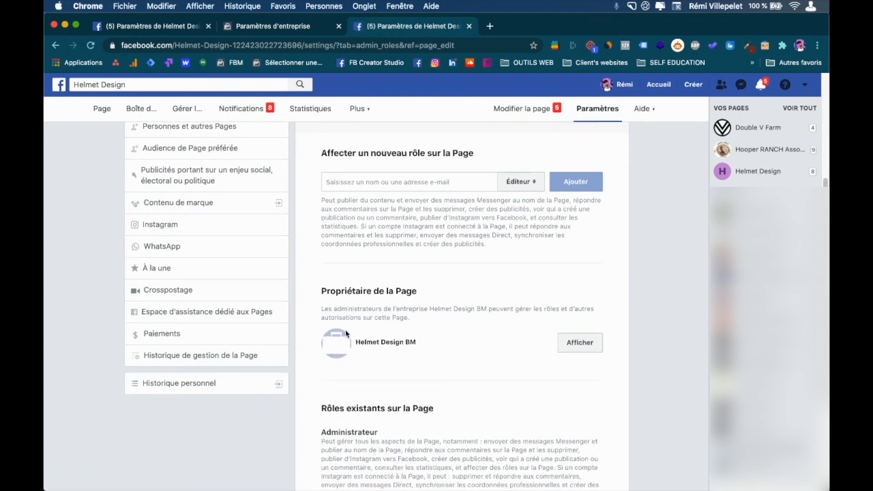
{"action": "left_click_drag", "start_coordinate": [321, 292], "coordinate": [420, 294]}
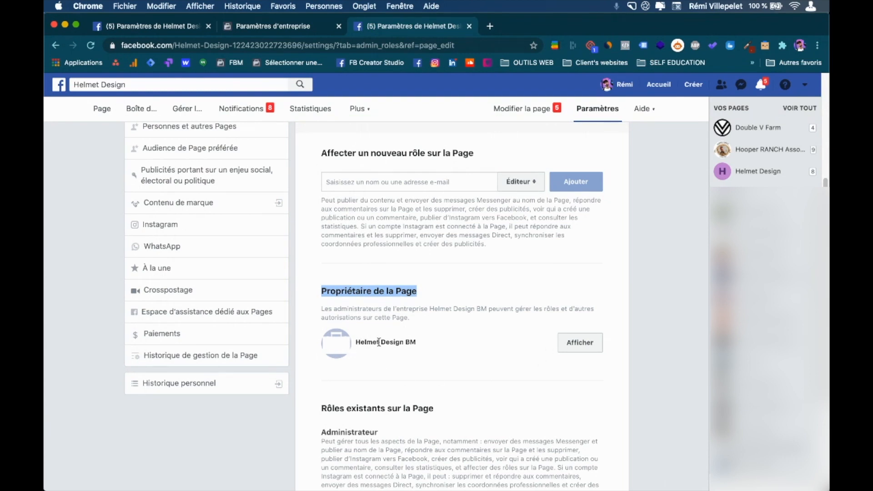
{"action": "left_click_drag", "start_coordinate": [395, 309], "coordinate": [480, 307]}
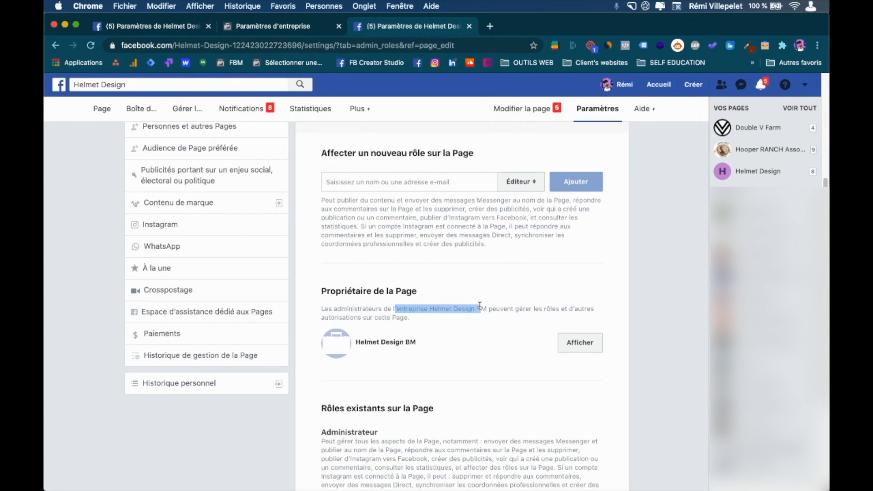
{"action": "left_click_drag", "start_coordinate": [395, 309], "coordinate": [481, 310]}
Compare with the Business Manager people settings, then review the Page roles list and Affecter un nouveau rôle section.
{"action": "left_click", "coordinate": [312, 28]}
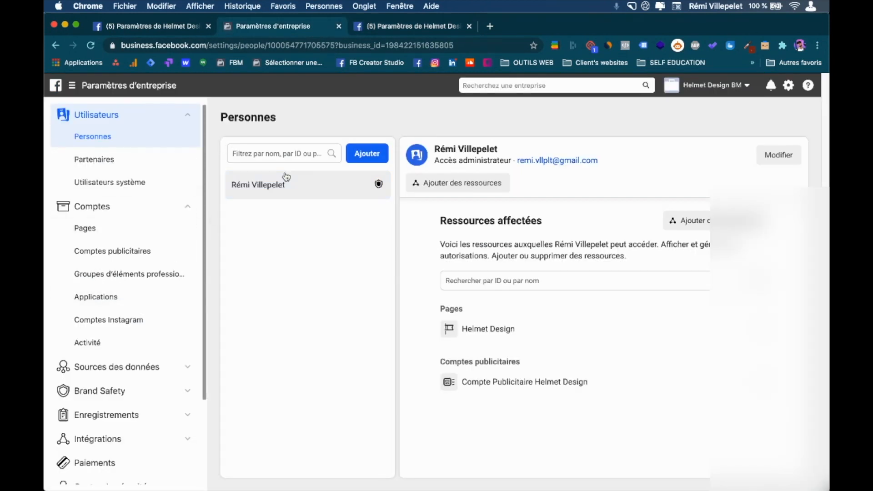
{"action": "left_click", "coordinate": [415, 33]}
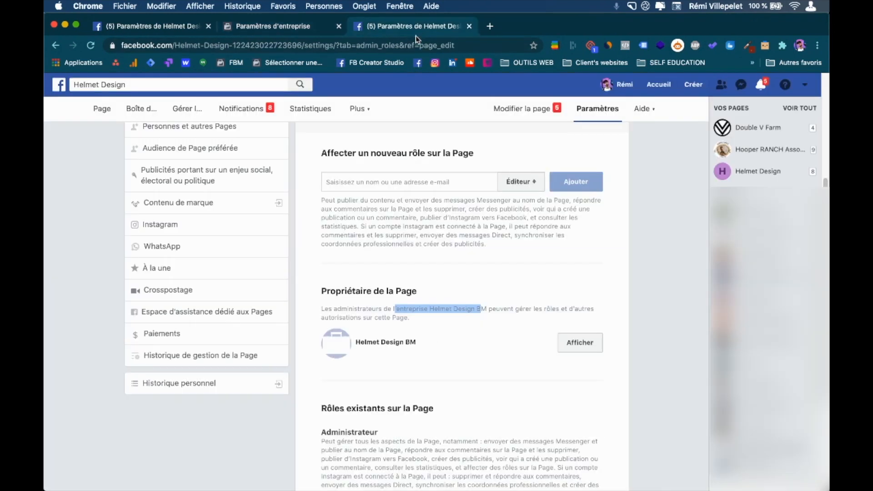
{"action": "left_click", "coordinate": [454, 365]}
{"action": "scroll", "coordinate": [479, 309], "scroll_direction": "down", "scroll_amount": 3}
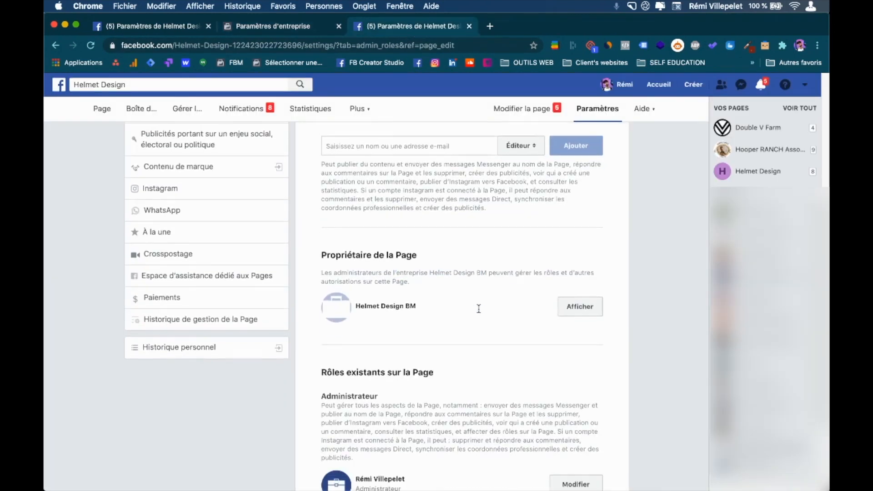
{"action": "scroll", "coordinate": [474, 286], "scroll_direction": "down", "scroll_amount": 3}
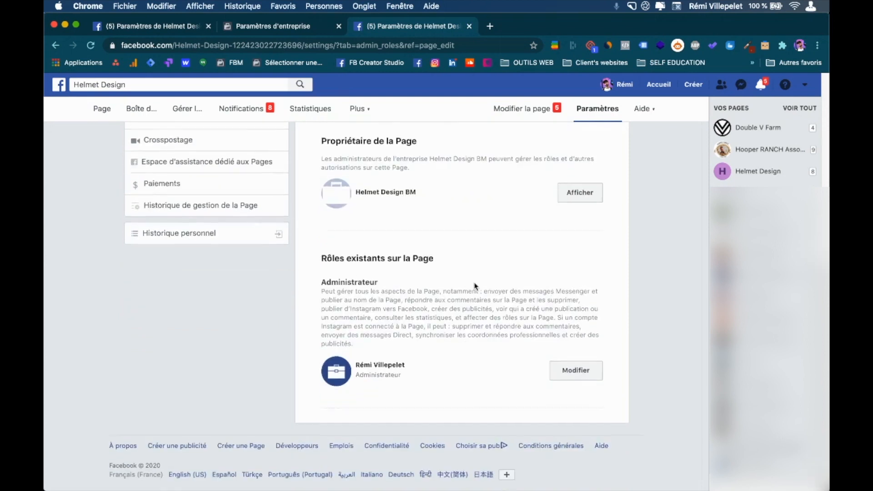
{"action": "scroll", "coordinate": [474, 287], "scroll_direction": "up", "scroll_amount": 3}
{"action": "scroll", "coordinate": [461, 314], "scroll_direction": "up", "scroll_amount": 2}
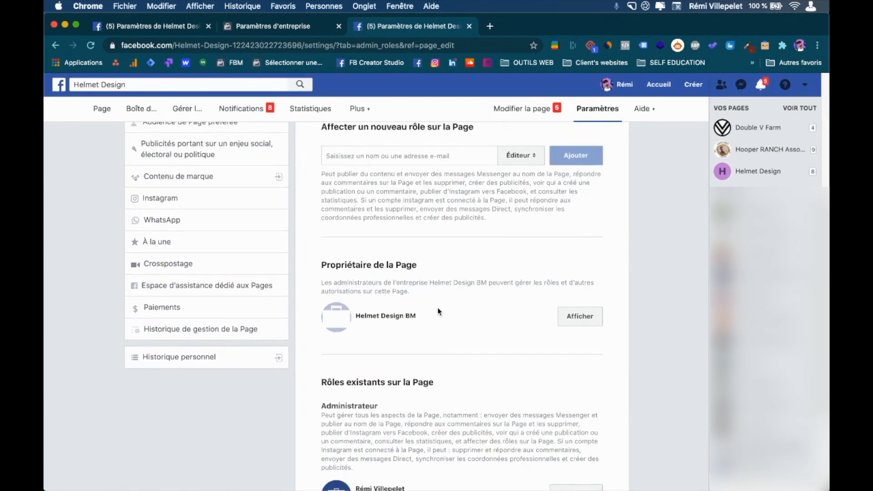
{"action": "scroll", "coordinate": [450, 289], "scroll_direction": "up", "scroll_amount": 5}
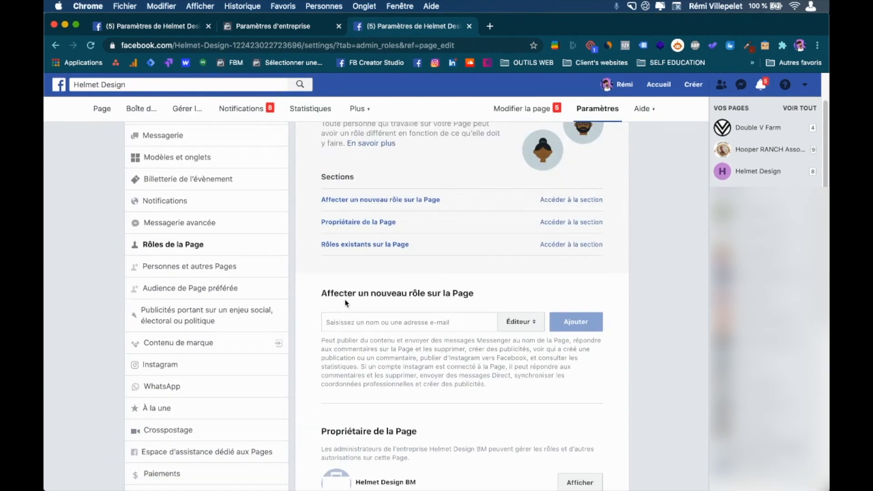
Enter the collaborator's e-mail address in the new-role field and open the Éditeur role dropdown.
{"action": "left_click", "coordinate": [394, 322]}
{"action": "type", "text": "hua"}
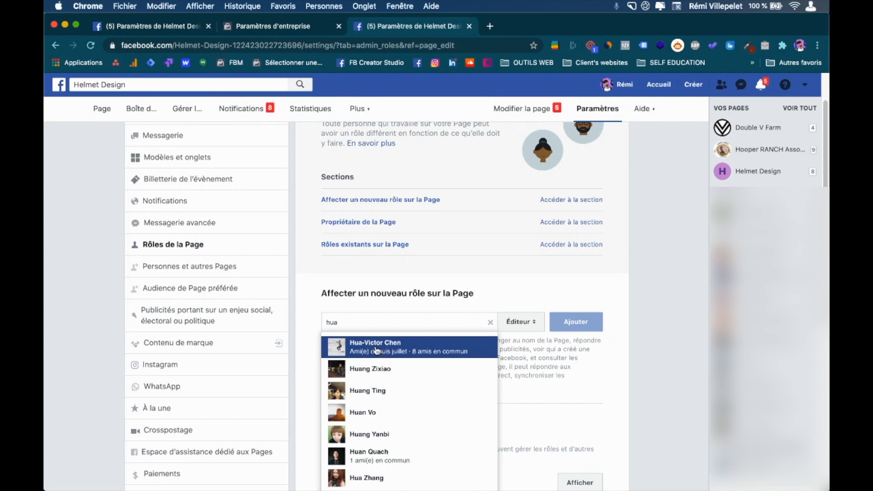
{"action": "left_click", "coordinate": [449, 305]}
{"action": "left_click_drag", "start_coordinate": [345, 325], "coordinate": [293, 324]}
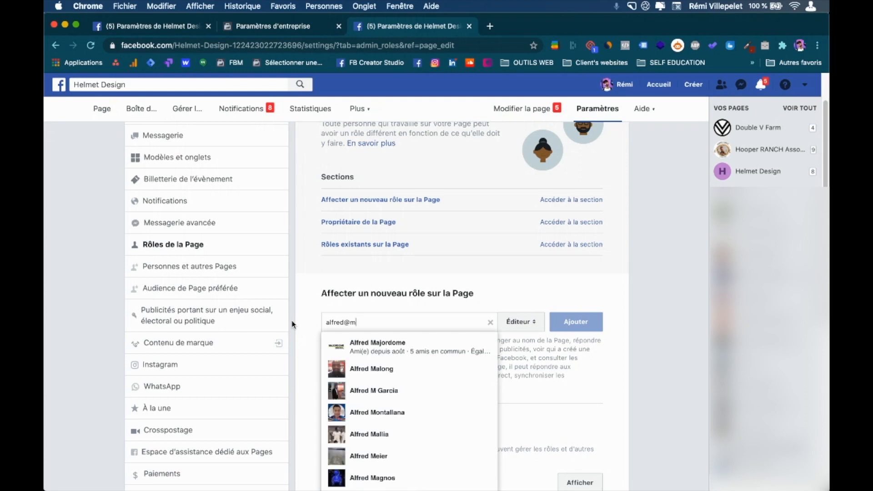
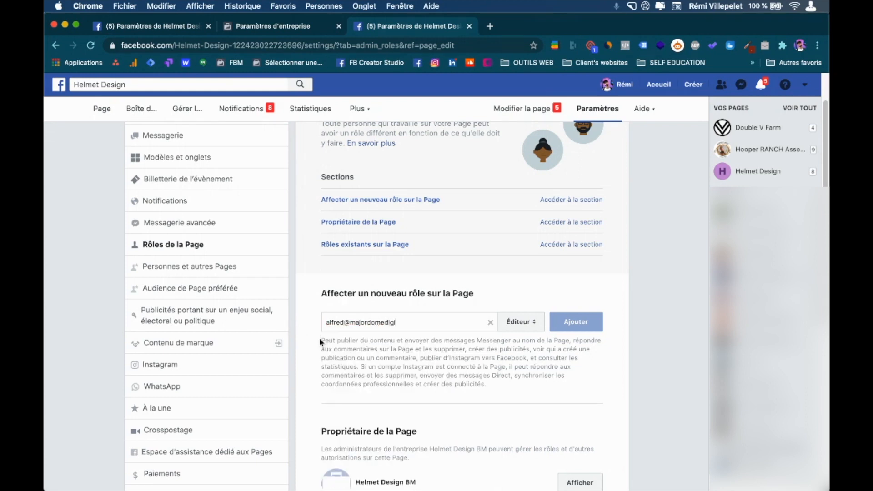
{"action": "left_click", "coordinate": [523, 322]}
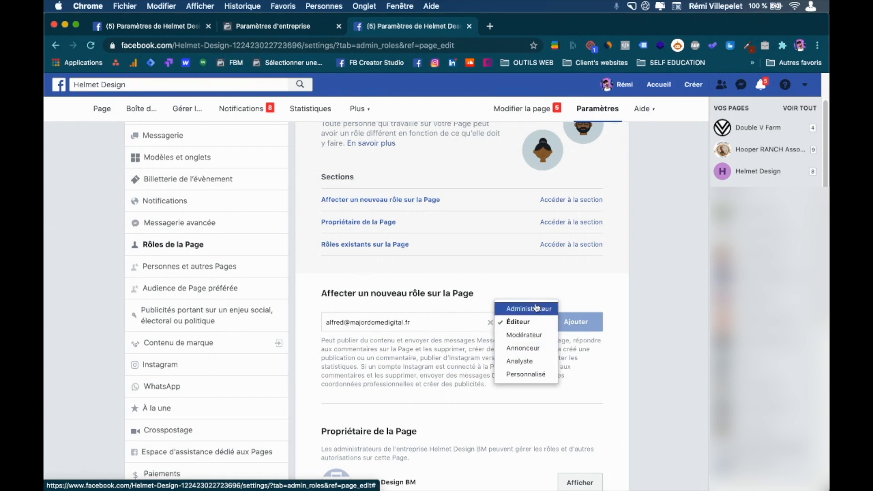
Choose Administrateur as the role for the new Page person.
{"action": "left_click", "coordinate": [538, 285]}
{"action": "left_click", "coordinate": [526, 321]}
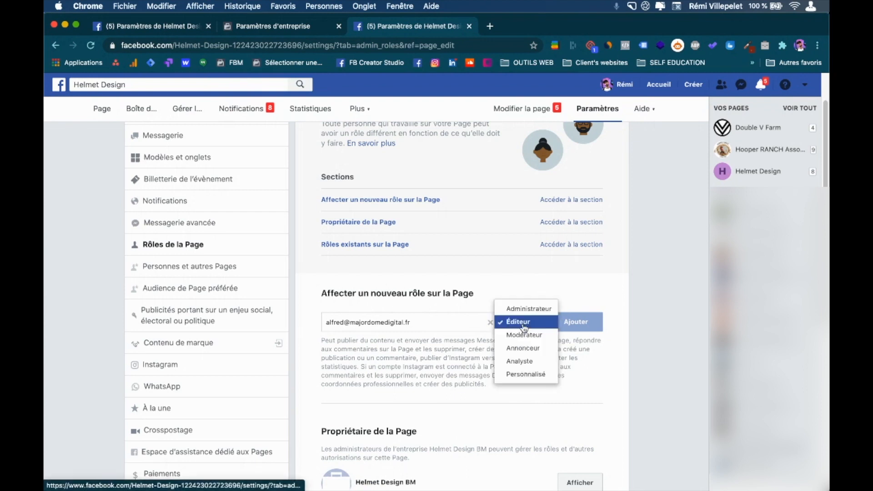
{"action": "left_click", "coordinate": [521, 308]}
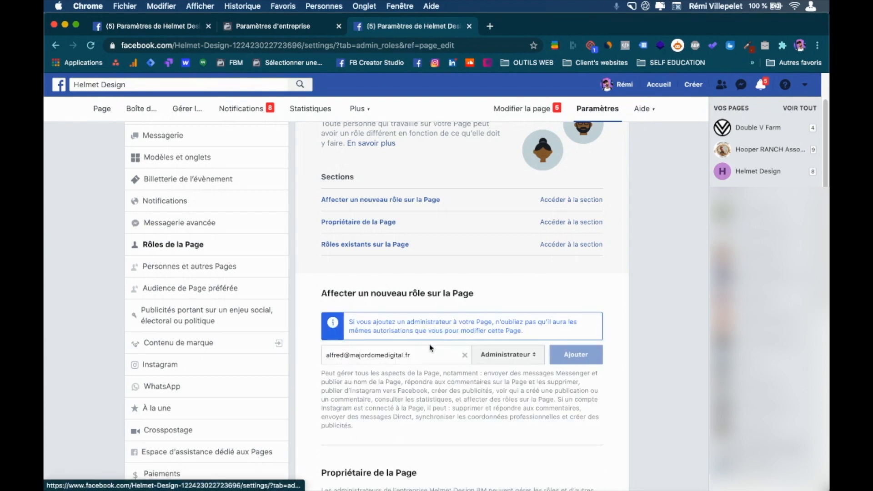
Select the entered e-mail address and clear it from the new-role field.
{"action": "triple_click", "coordinate": [424, 355]}
{"action": "left_click", "coordinate": [535, 281]}
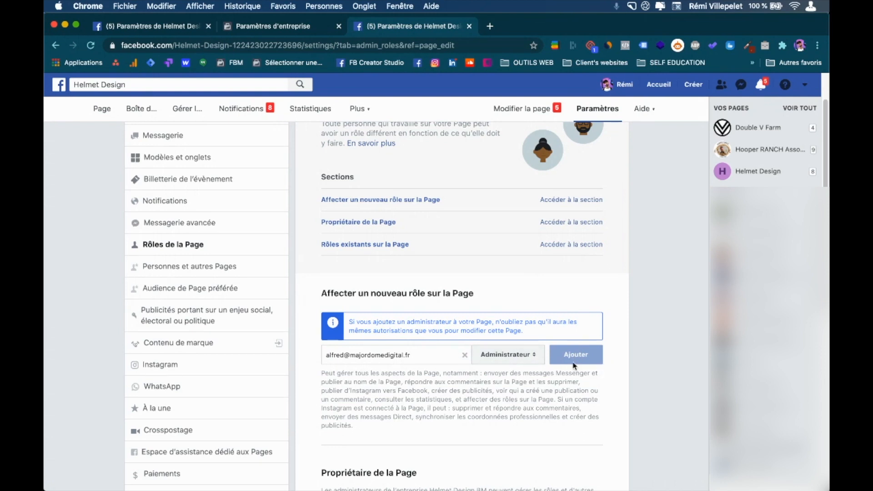
{"action": "scroll", "coordinate": [584, 358], "scroll_direction": "down", "scroll_amount": 2}
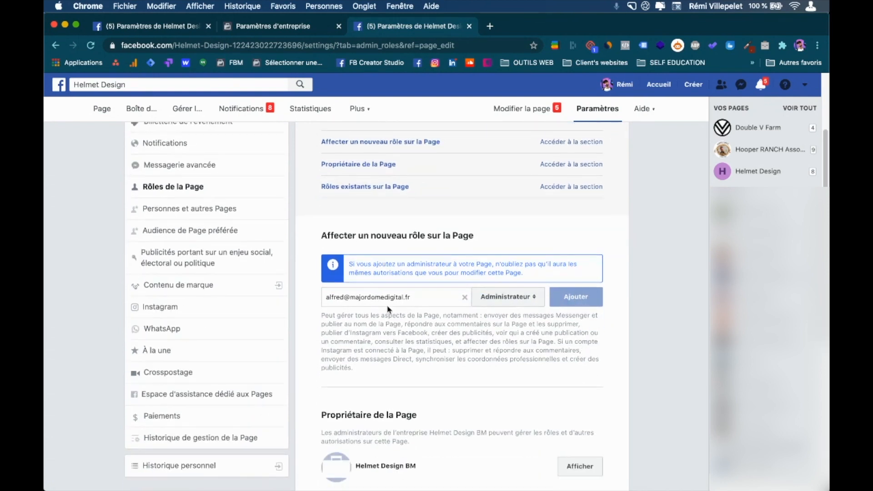
{"action": "triple_click", "coordinate": [413, 298]}
{"action": "scroll", "coordinate": [413, 297], "scroll_direction": "down", "scroll_amount": 1}
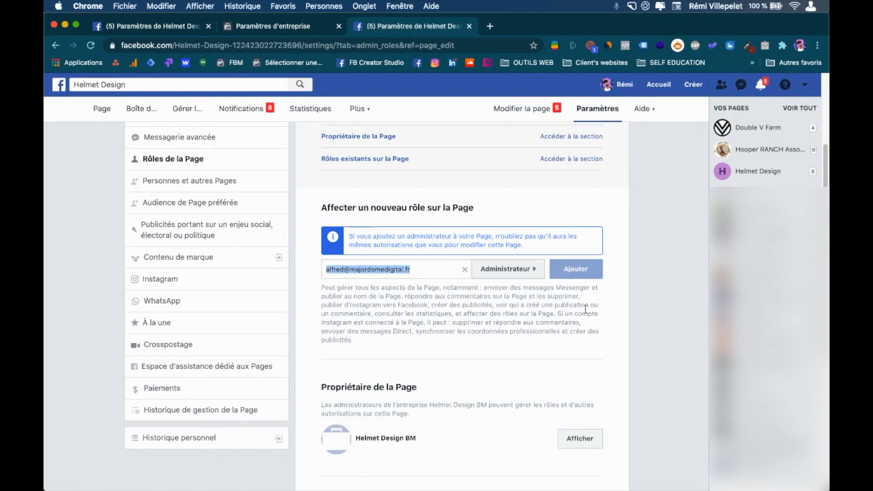
{"action": "scroll", "coordinate": [588, 273], "scroll_direction": "up", "scroll_amount": 2}
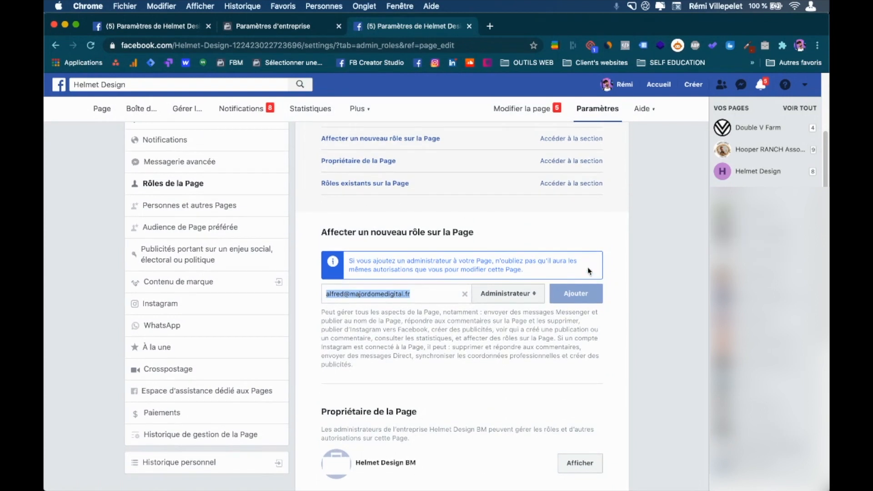
{"action": "left_click", "coordinate": [465, 315]}
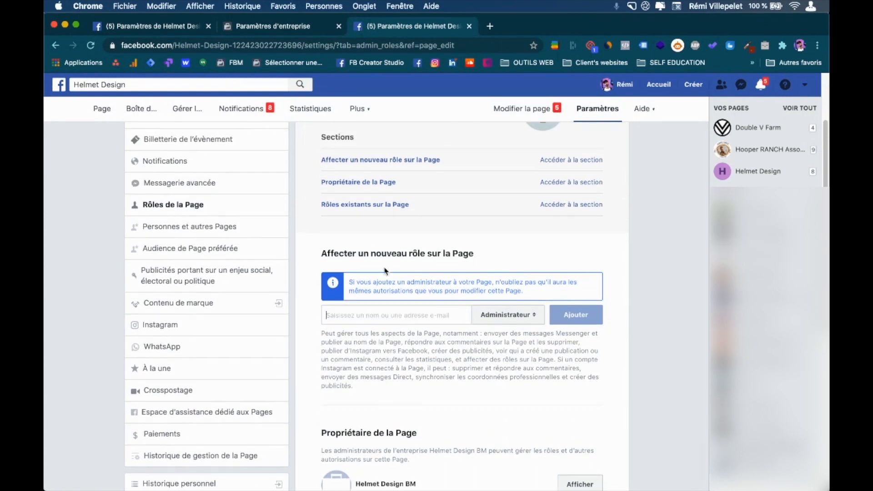
{"action": "scroll", "coordinate": [389, 269], "scroll_direction": "up", "scroll_amount": 3}
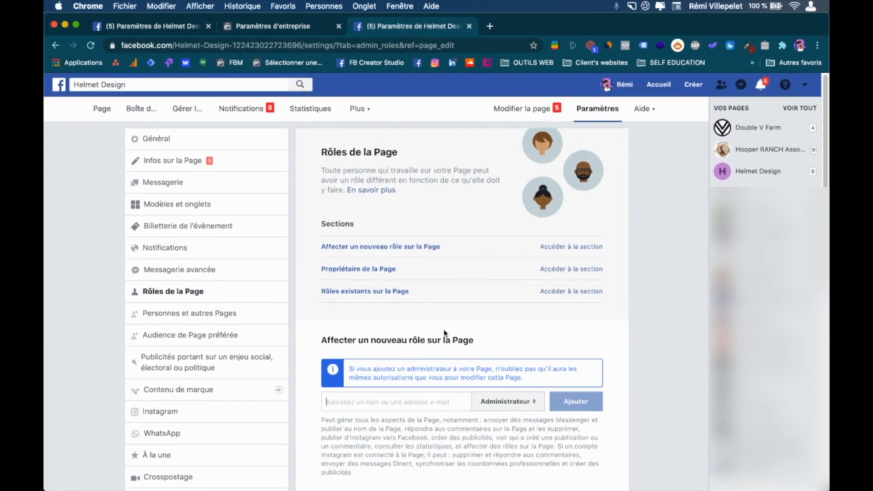
Close the duplicate Helmet Design settings tab and view the Paramètres d'entreprise Personnes page.
{"action": "scroll", "coordinate": [444, 334], "scroll_direction": "down", "scroll_amount": 3}
{"action": "scroll", "coordinate": [289, 218], "scroll_direction": "up", "scroll_amount": 3}
{"action": "left_click", "coordinate": [208, 26]}
{"action": "left_click_drag", "start_coordinate": [169, 28], "coordinate": [290, 29]}
{"action": "left_click", "coordinate": [173, 28]}
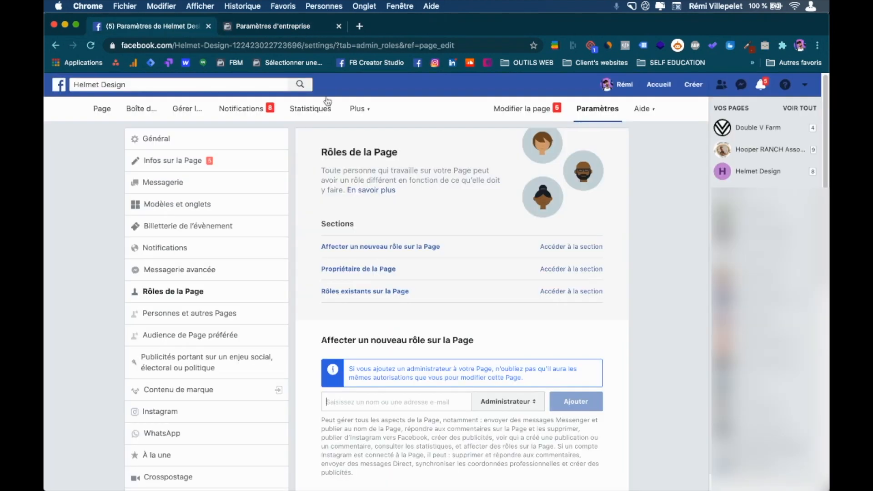
{"action": "left_click", "coordinate": [327, 32]}
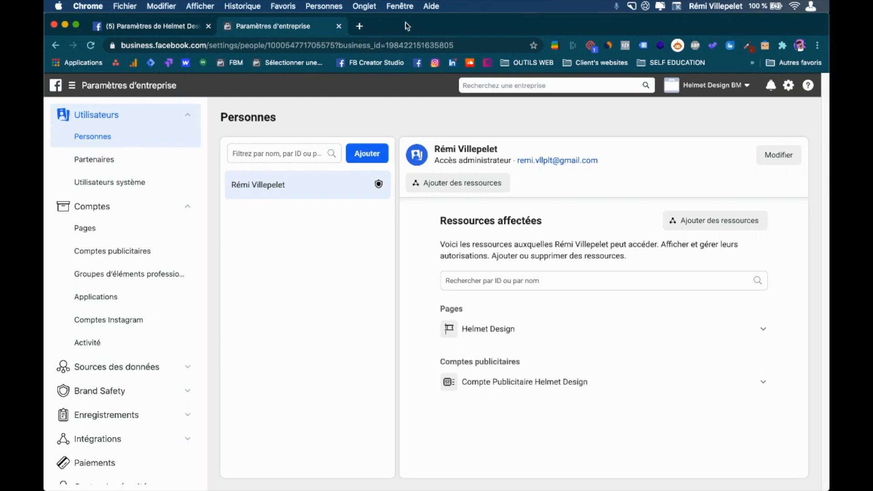
In a new tab, load business.facebook.com/overview and switch to the Helmet Design BM account.
{"action": "left_click", "coordinate": [359, 27]}
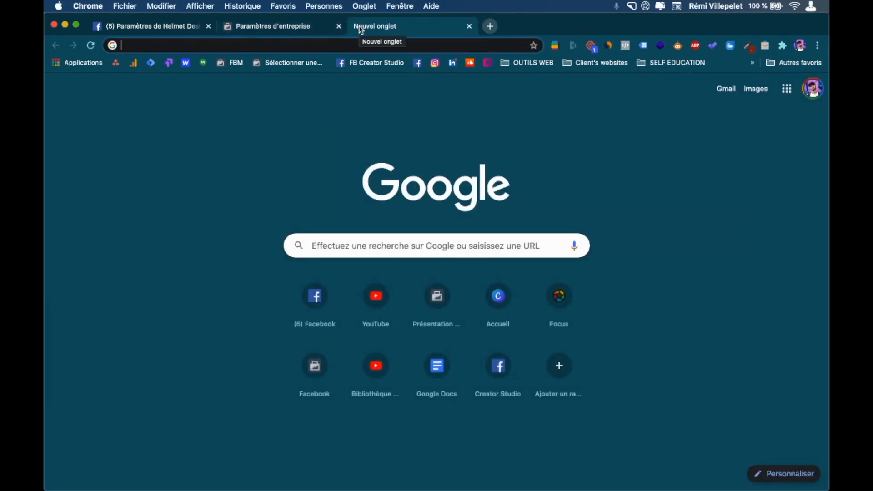
{"action": "type", "text": "business.facebook.com/overview"}
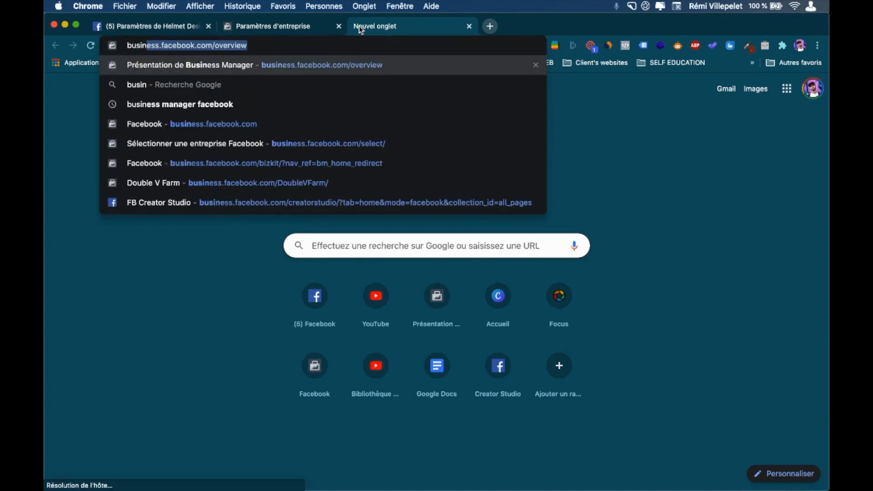
{"action": "key", "text": "Right"}
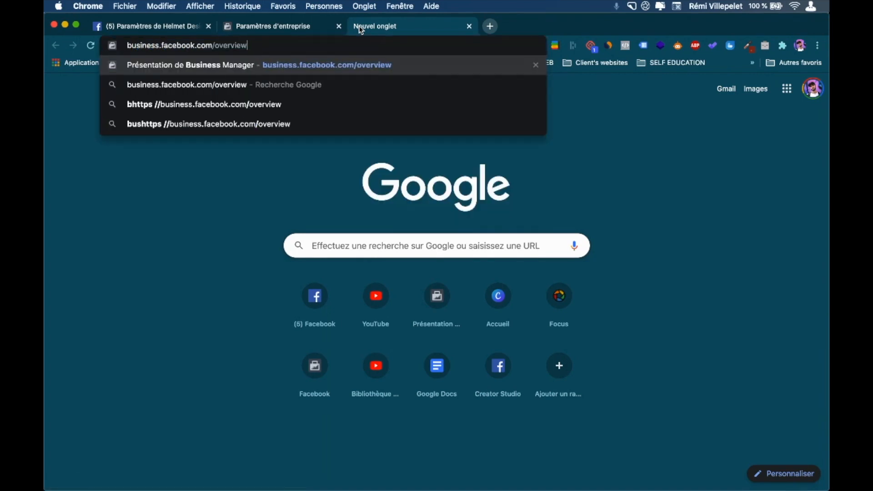
{"action": "left_click_drag", "start_coordinate": [167, 46], "coordinate": [194, 46]}
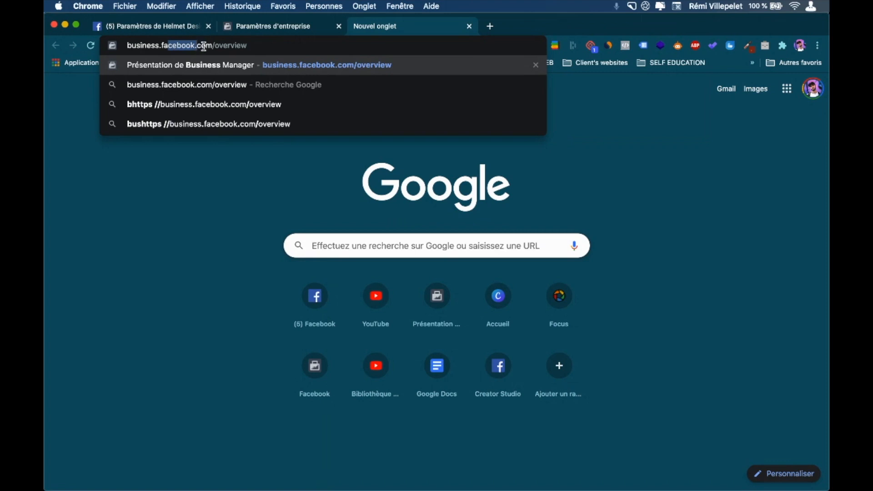
{"action": "left_click", "coordinate": [254, 48]}
{"action": "key", "text": "Return"}
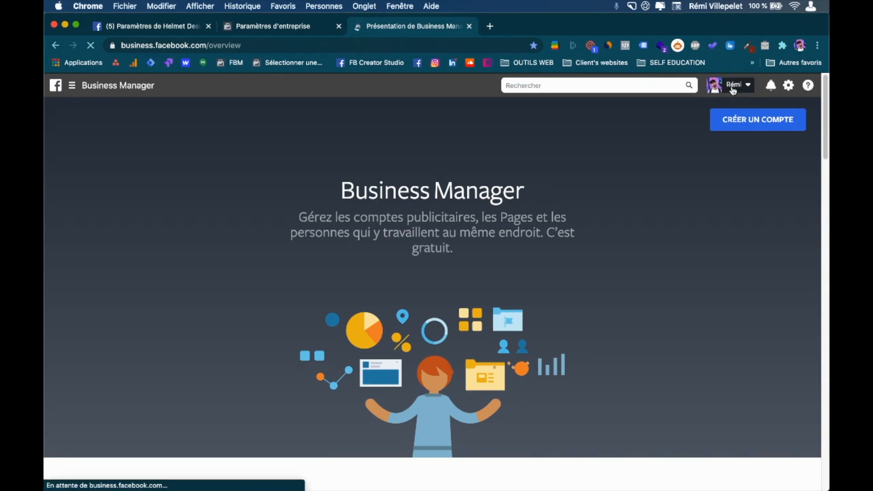
{"action": "left_click", "coordinate": [734, 91]}
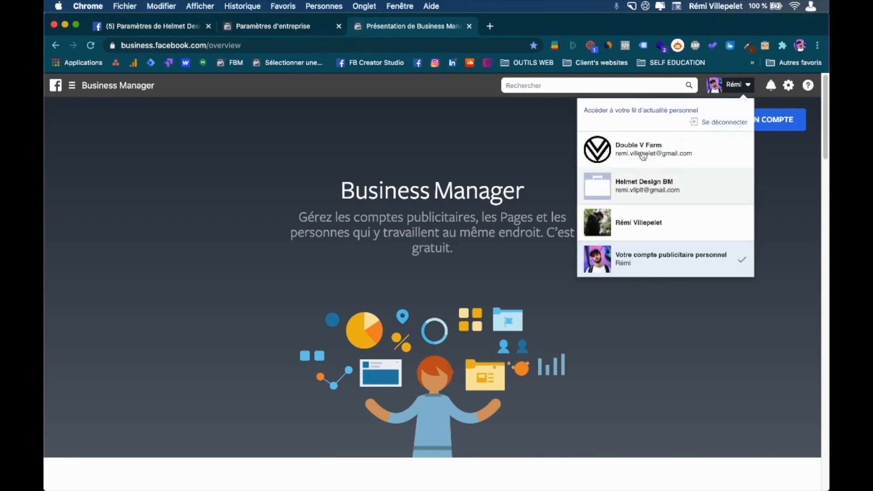
{"action": "left_click", "coordinate": [621, 190]}
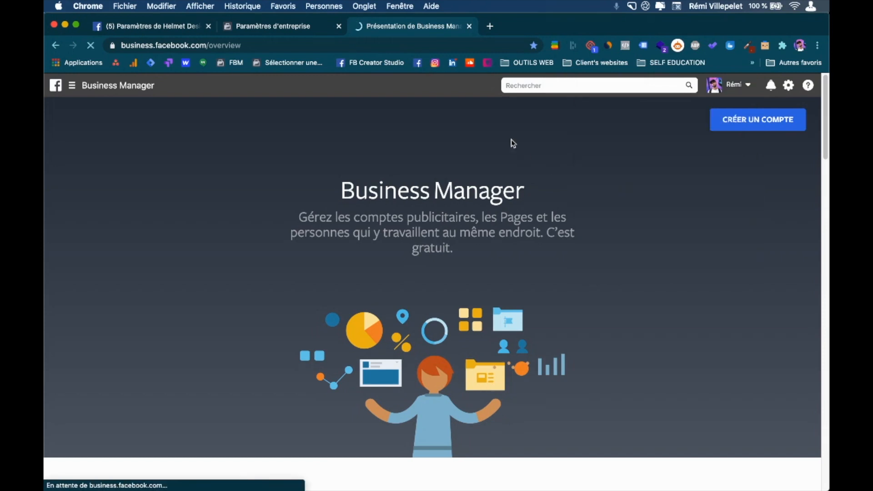
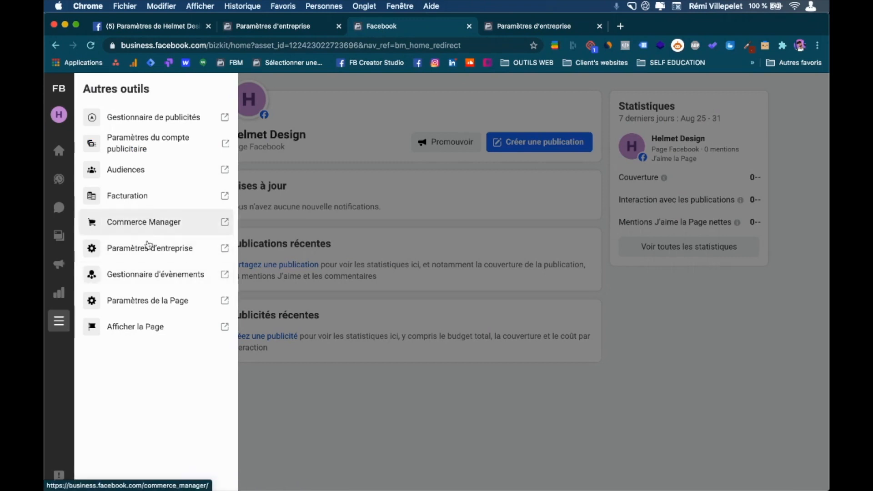
Return to the Paramètres d'entreprise tab and close the business tools menu.
{"action": "left_click", "coordinate": [516, 26]}
{"action": "scroll", "coordinate": [116, 362], "scroll_direction": "down", "scroll_amount": 8}
{"action": "scroll", "coordinate": [119, 364], "scroll_direction": "down", "scroll_amount": 2}
{"action": "scroll", "coordinate": [152, 303], "scroll_direction": "up", "scroll_amount": 3}
{"action": "scroll", "coordinate": [127, 300], "scroll_direction": "up", "scroll_amount": 2}
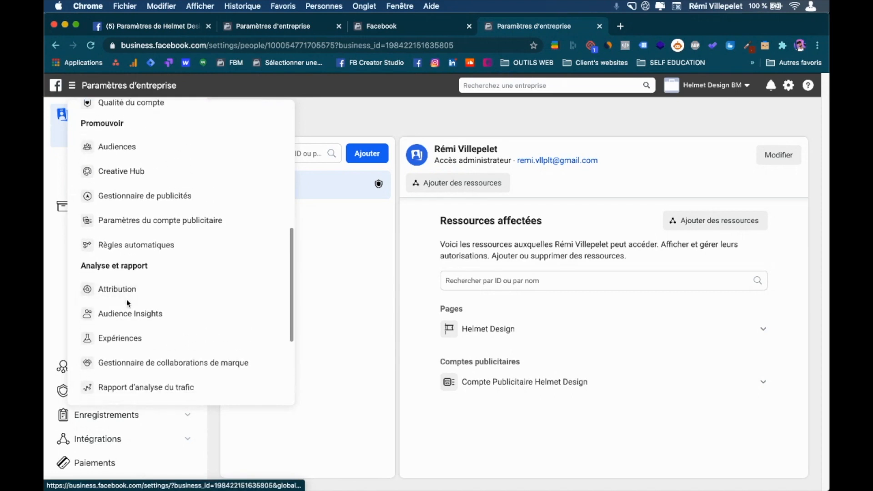
{"action": "scroll", "coordinate": [171, 256], "scroll_direction": "up", "scroll_amount": 3}
{"action": "scroll", "coordinate": [171, 256], "scroll_direction": "up", "scroll_amount": 1}
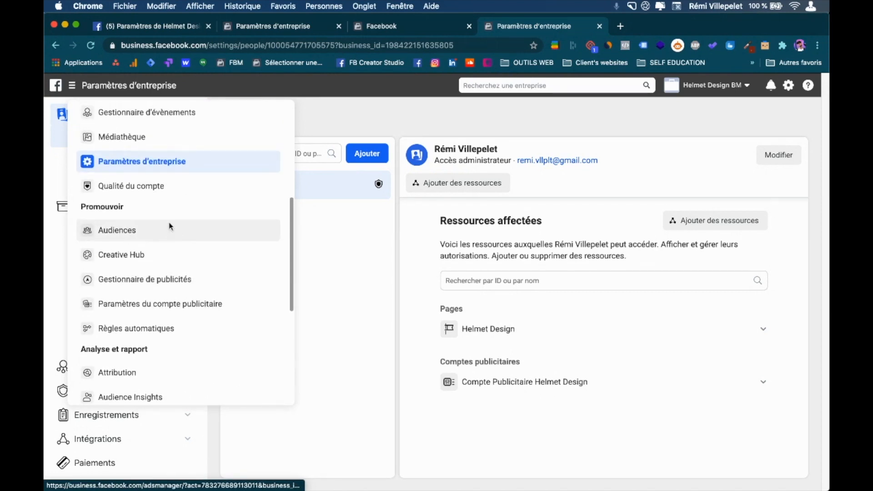
{"action": "scroll", "coordinate": [170, 227], "scroll_direction": "up", "scroll_amount": 5}
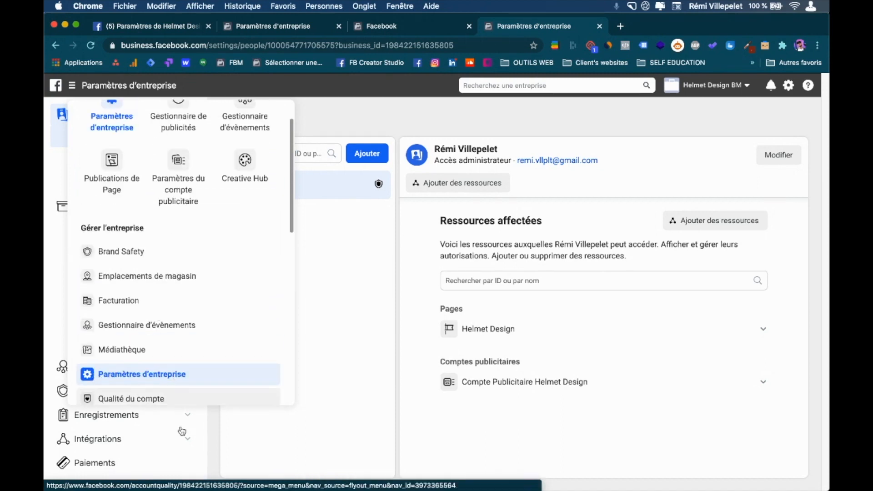
{"action": "left_click", "coordinate": [215, 431]}
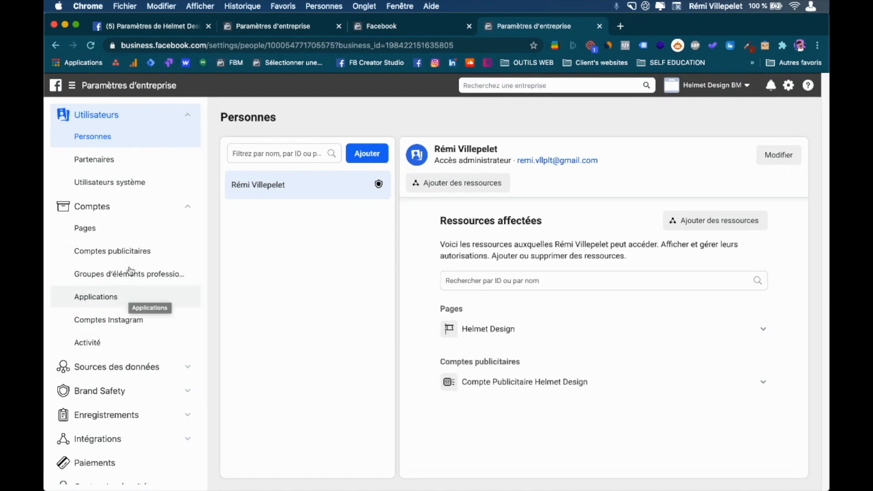
Collapse the Comptes section and start inviting a new person from Personnes with Ajouter.
{"action": "scroll", "coordinate": [128, 391], "scroll_direction": "down", "scroll_amount": 5}
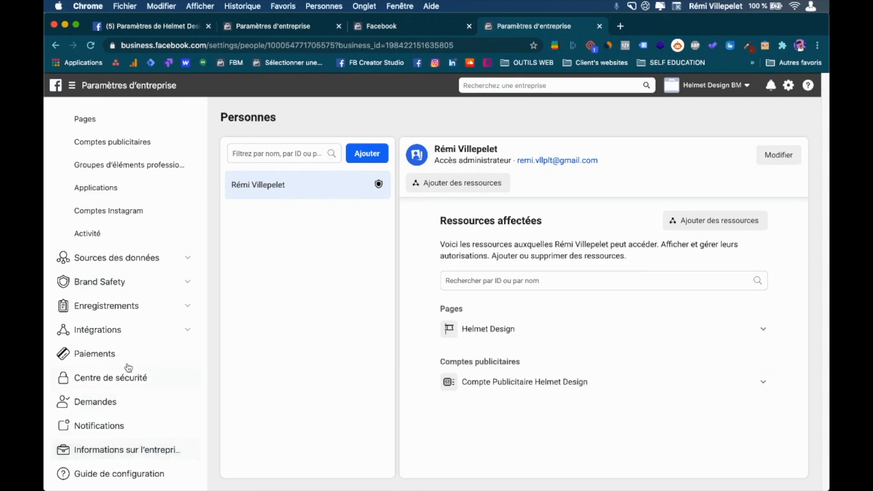
{"action": "scroll", "coordinate": [105, 448], "scroll_direction": "up", "scroll_amount": 3}
{"action": "scroll", "coordinate": [116, 273], "scroll_direction": "up", "scroll_amount": 1}
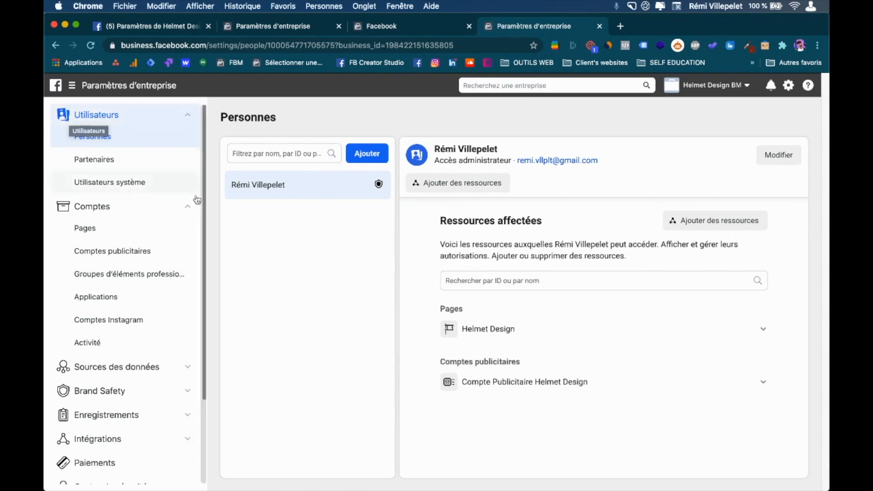
{"action": "left_click", "coordinate": [173, 206]}
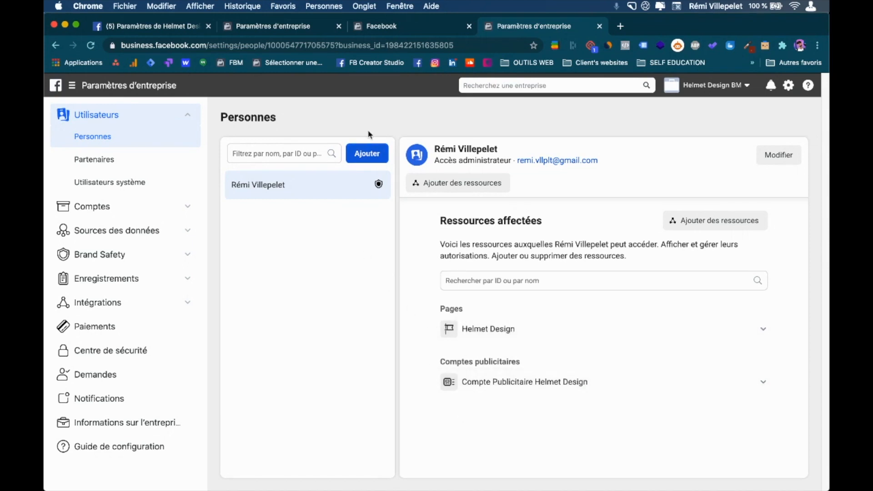
{"action": "left_click", "coordinate": [366, 155]}
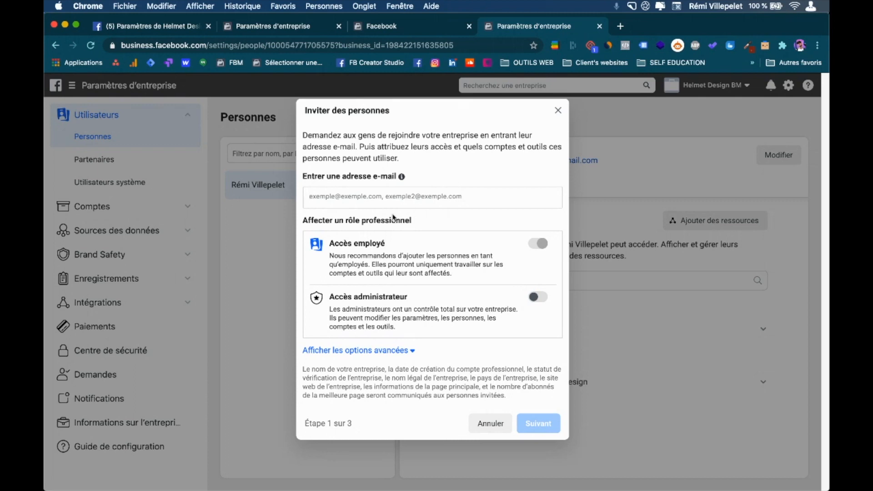
Enter the invitee's e-mail address as an employee and continue to step 2, Donner accès.
{"action": "left_click", "coordinate": [398, 350]}
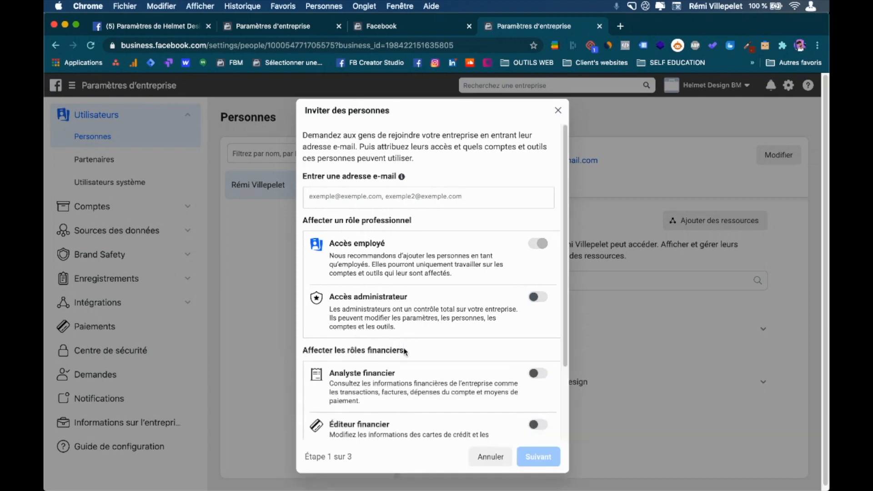
{"action": "scroll", "coordinate": [387, 354], "scroll_direction": "down", "scroll_amount": 4}
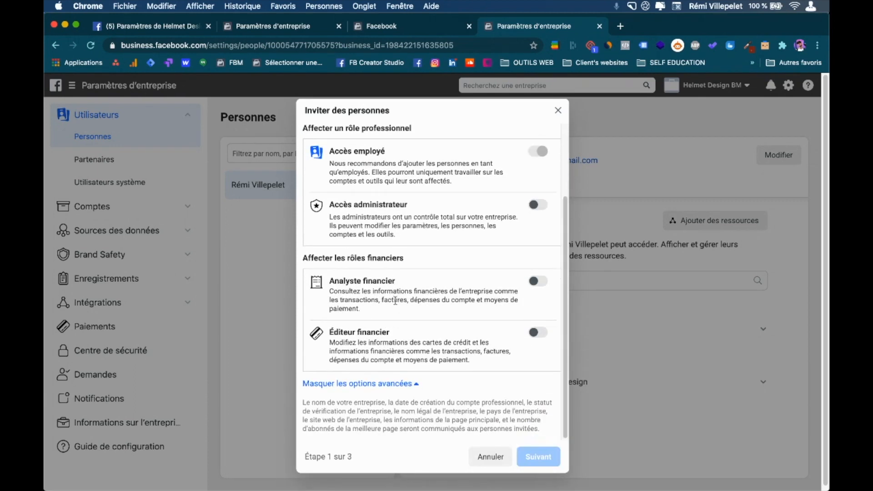
{"action": "scroll", "coordinate": [440, 261], "scroll_direction": "up", "scroll_amount": 4}
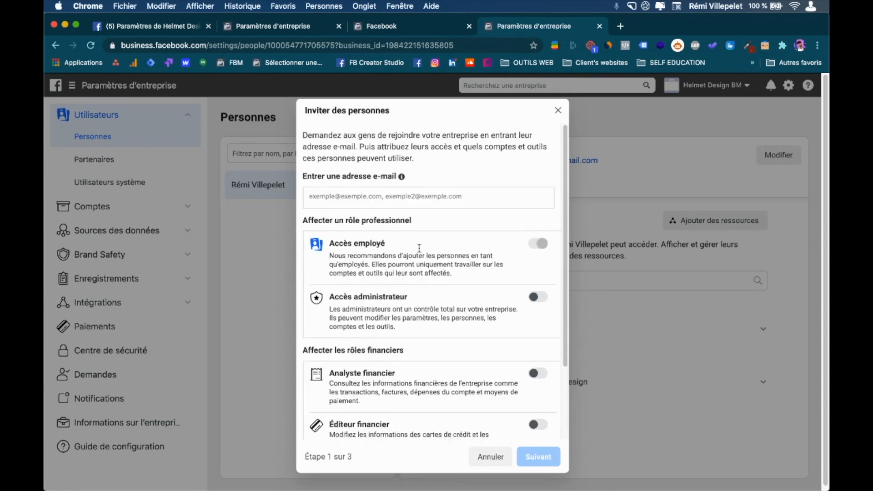
{"action": "left_click", "coordinate": [380, 199]}
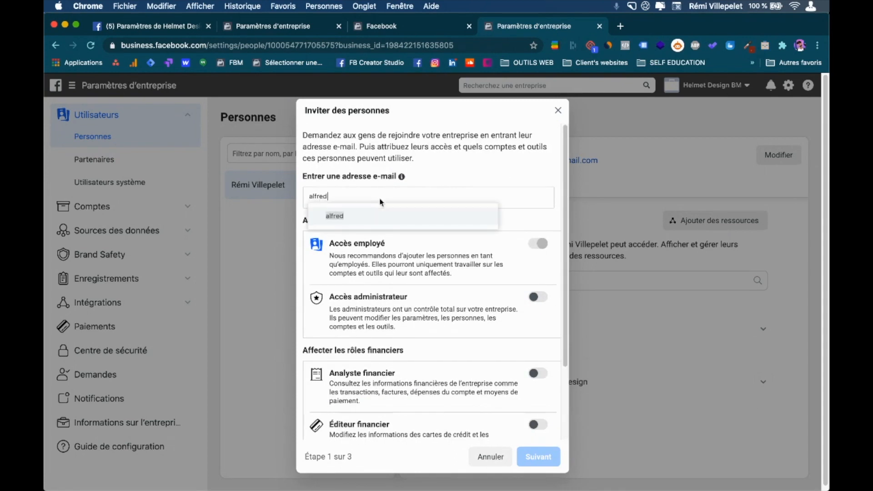
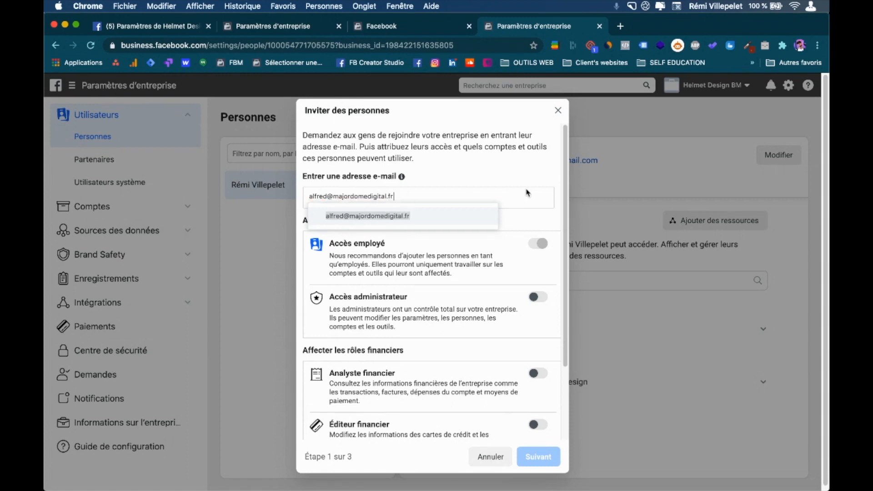
{"action": "key", "text": "Return"}
{"action": "scroll", "coordinate": [437, 284], "scroll_direction": "down", "scroll_amount": 5}
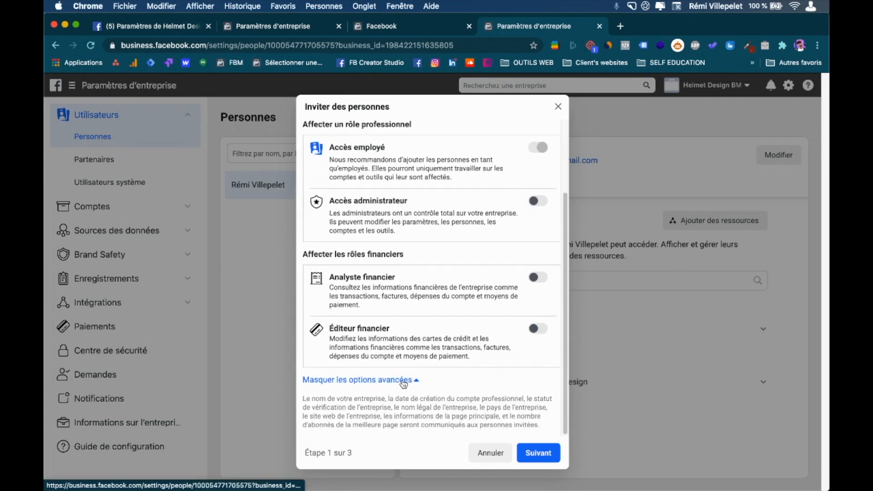
{"action": "left_click", "coordinate": [403, 382]}
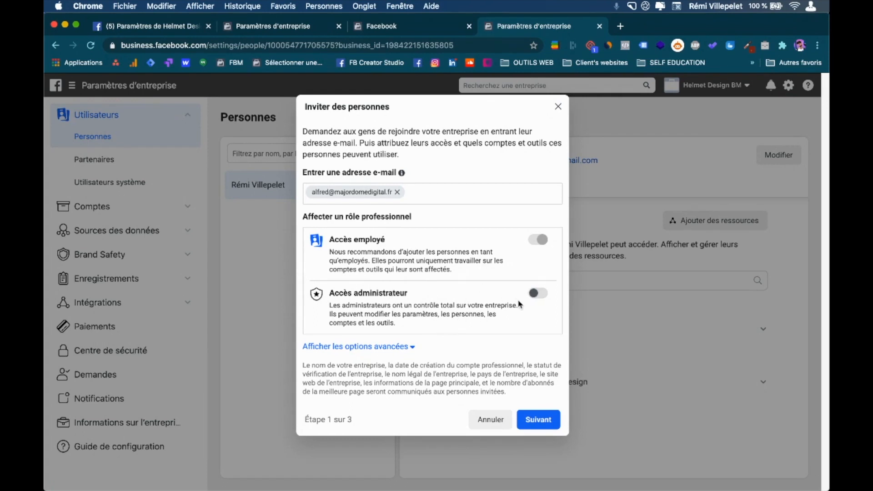
{"action": "left_click", "coordinate": [541, 420]}
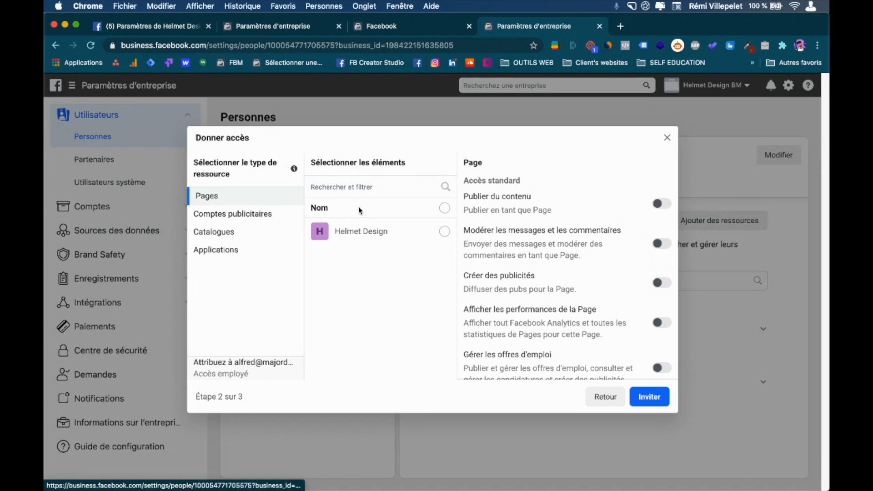
Give the invitee Publier du contenu and Gérer la Page access to the Helmet Design Page.
{"action": "left_click", "coordinate": [445, 234]}
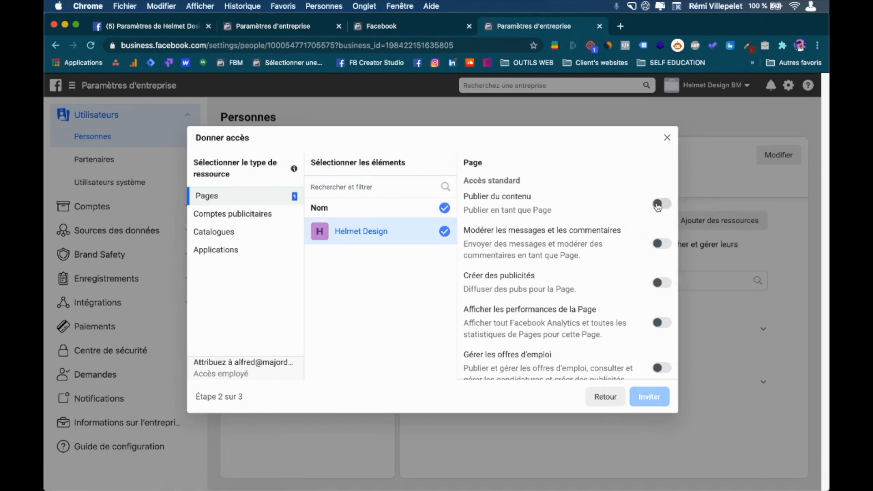
{"action": "left_click", "coordinate": [658, 206]}
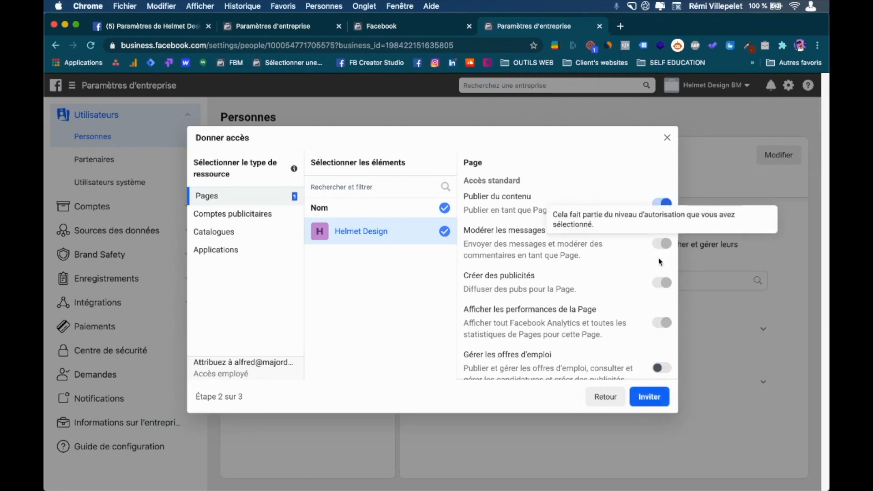
{"action": "scroll", "coordinate": [646, 336], "scroll_direction": "down", "scroll_amount": 3}
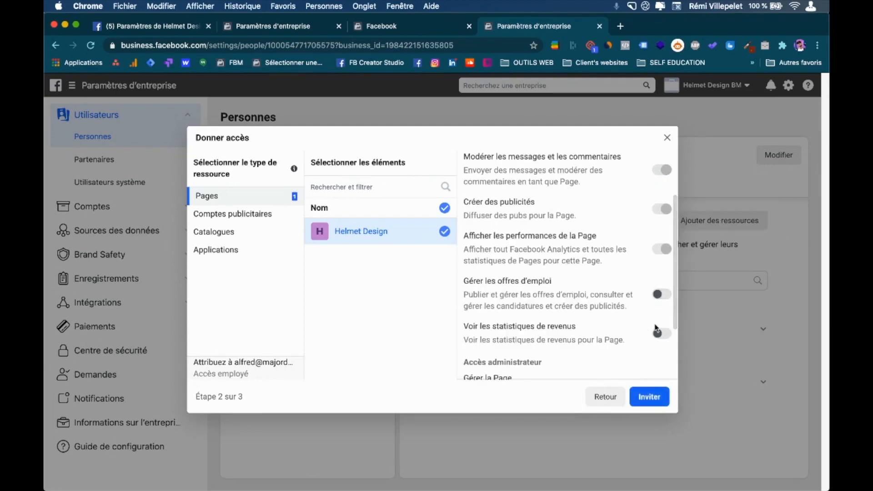
{"action": "scroll", "coordinate": [655, 328], "scroll_direction": "down", "scroll_amount": 3}
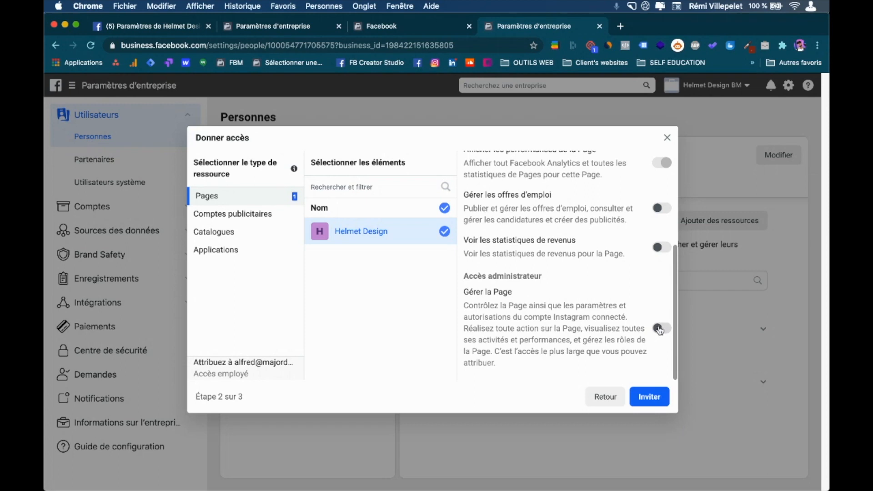
{"action": "left_click", "coordinate": [658, 327]}
{"action": "left_click", "coordinate": [249, 217]}
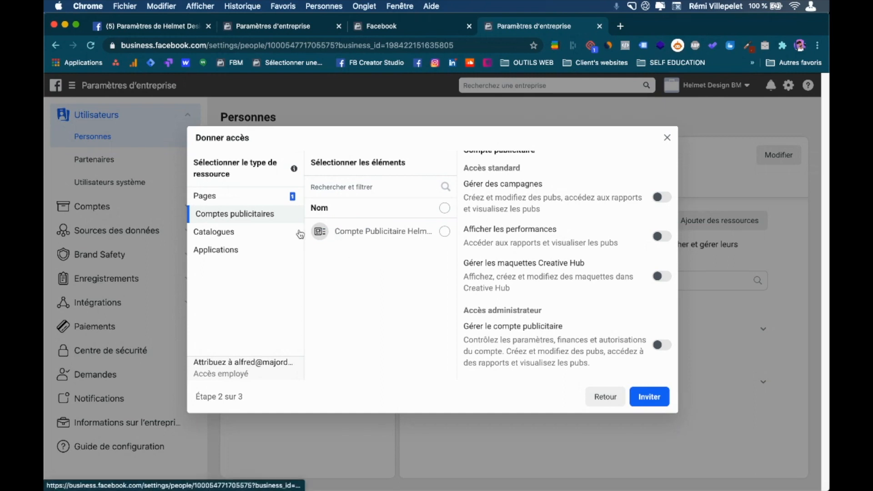
Share the Helmet Design ad account with campaign management and full management rights.
{"action": "left_click", "coordinate": [445, 231]}
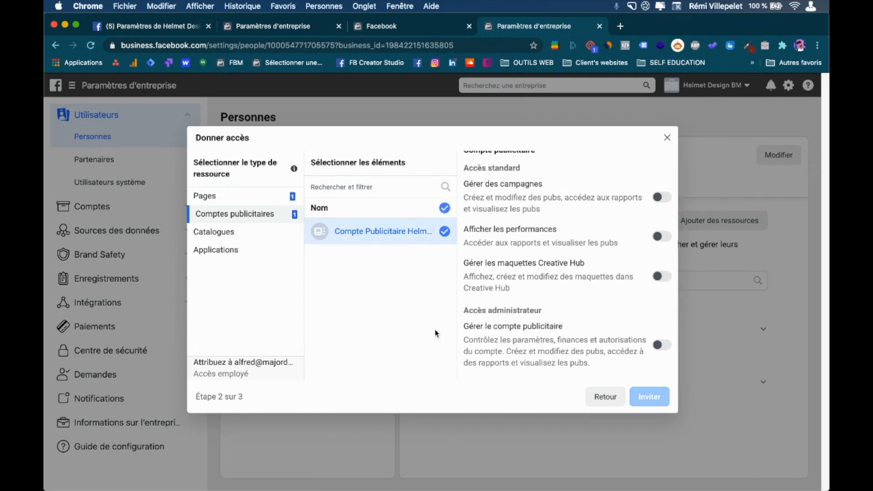
{"action": "scroll", "coordinate": [561, 259], "scroll_direction": "up", "scroll_amount": 1}
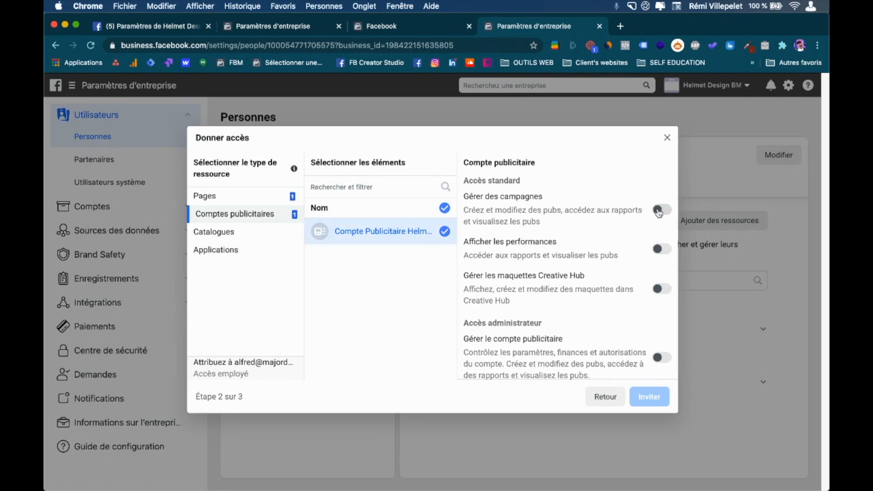
{"action": "left_click", "coordinate": [660, 211]}
{"action": "left_click", "coordinate": [661, 211]}
{"action": "left_click", "coordinate": [661, 250]}
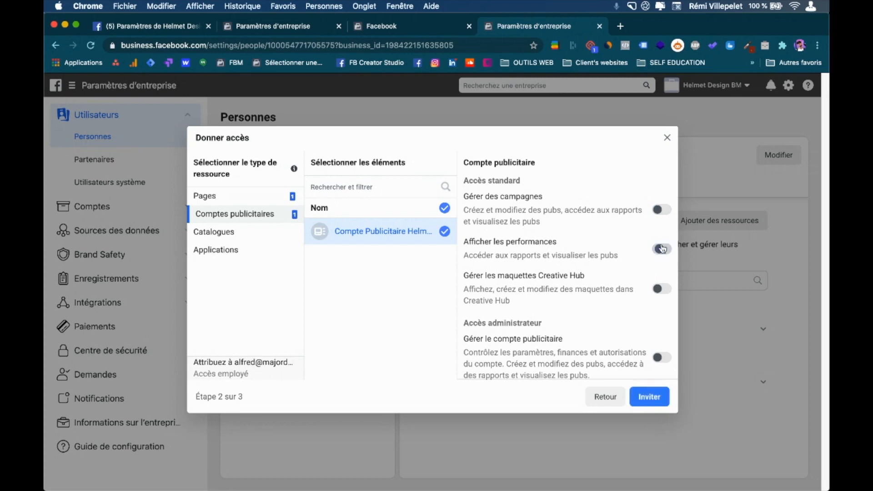
{"action": "left_click", "coordinate": [660, 250]}
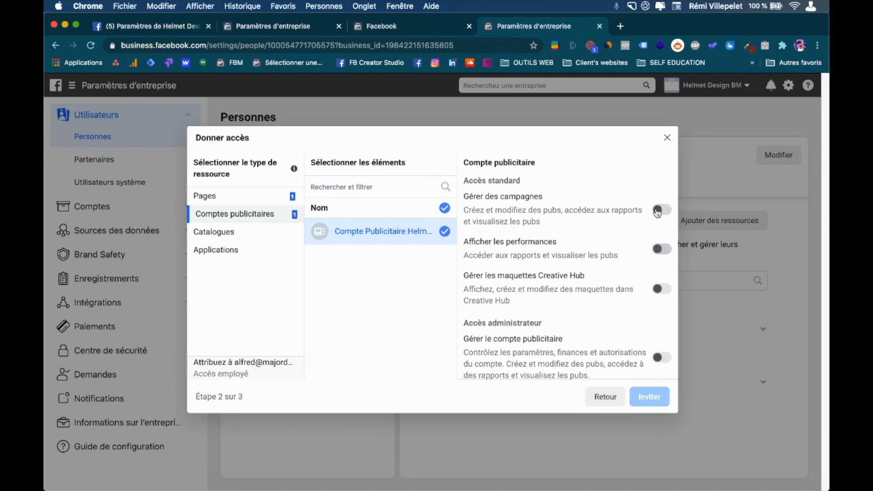
{"action": "left_click", "coordinate": [661, 211]}
{"action": "scroll", "coordinate": [662, 250], "scroll_direction": "down", "scroll_amount": 1}
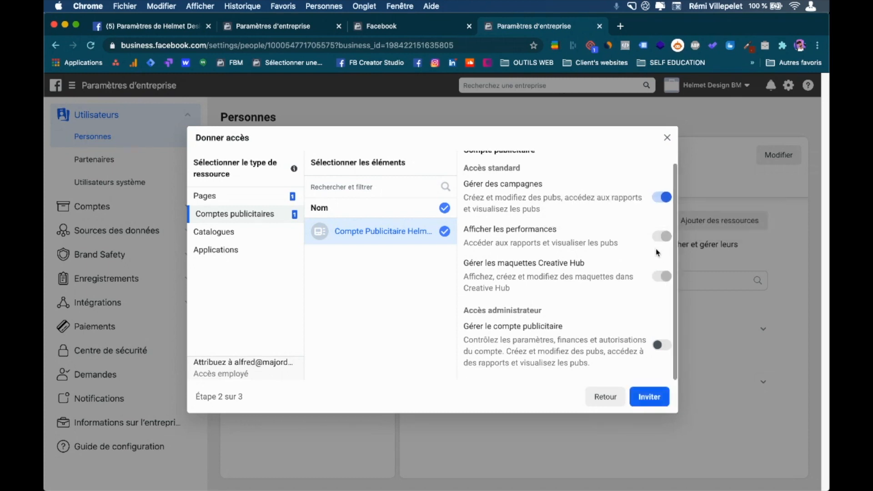
{"action": "left_click", "coordinate": [657, 346]}
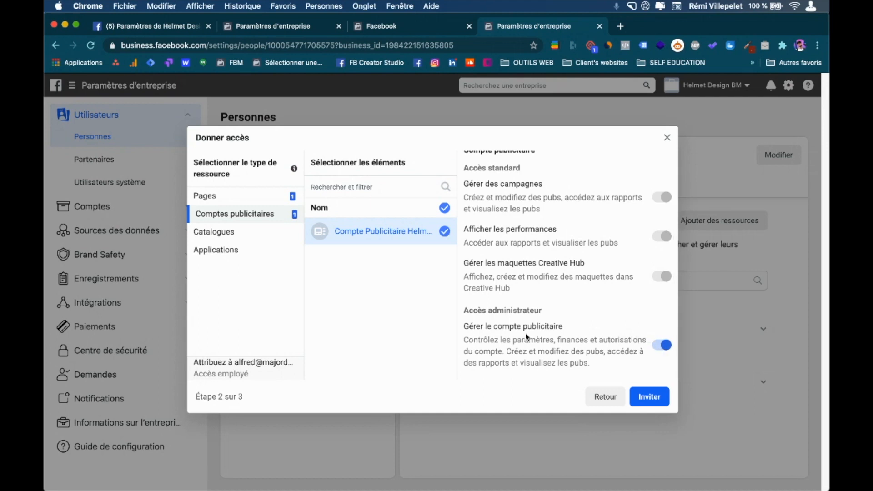
Review the catalogue, ad account and Page permissions, then send the invitation and dismiss the confirmation.
{"action": "left_click", "coordinate": [232, 237]}
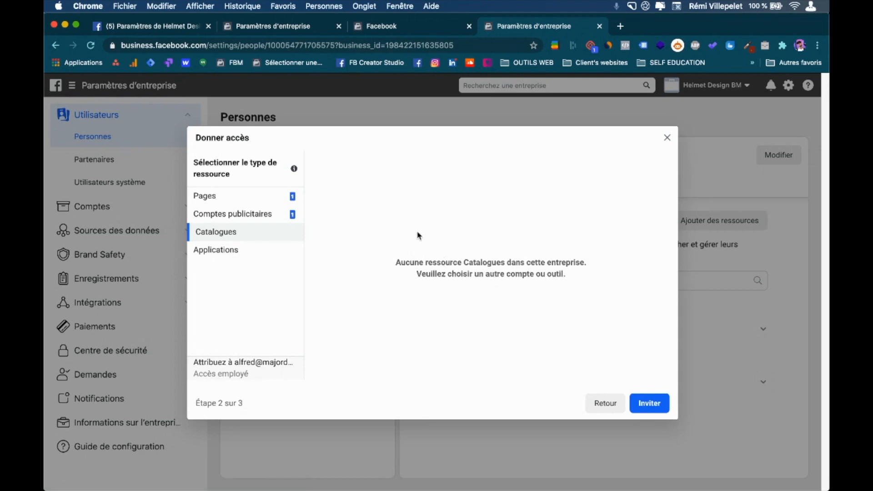
{"action": "left_click", "coordinate": [250, 215]}
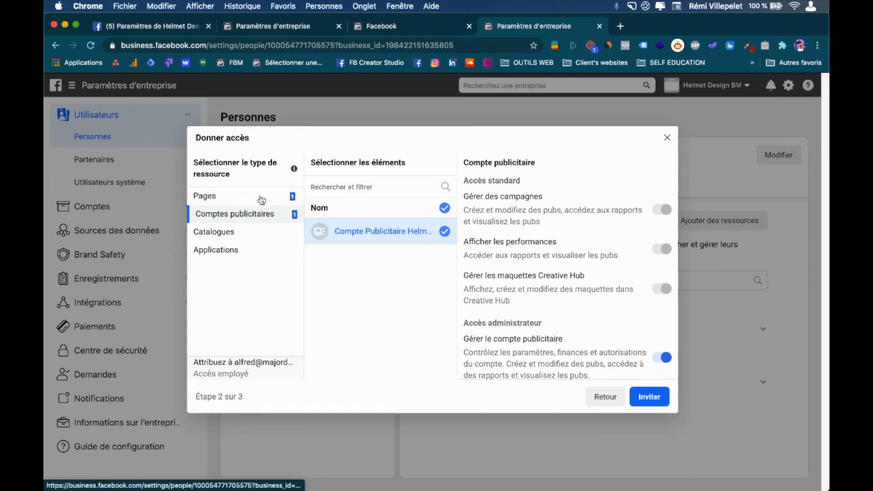
{"action": "left_click", "coordinate": [263, 202]}
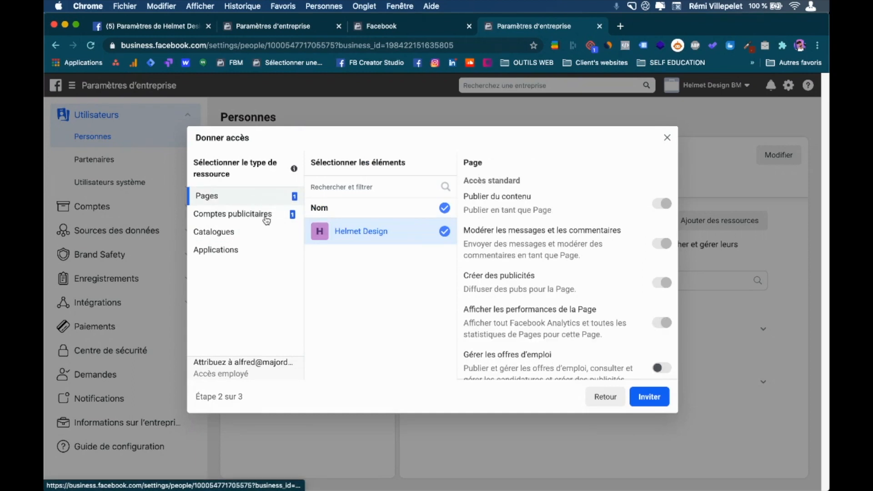
{"action": "left_click", "coordinate": [267, 217]}
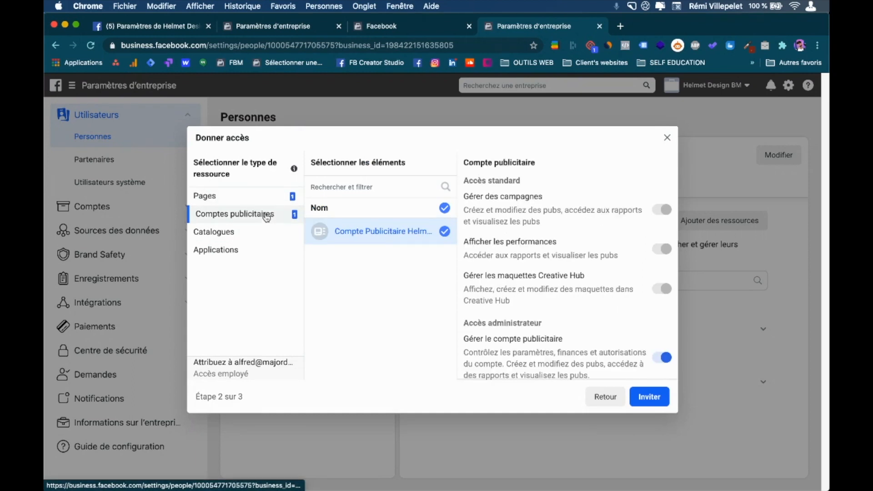
{"action": "left_click", "coordinate": [651, 399]}
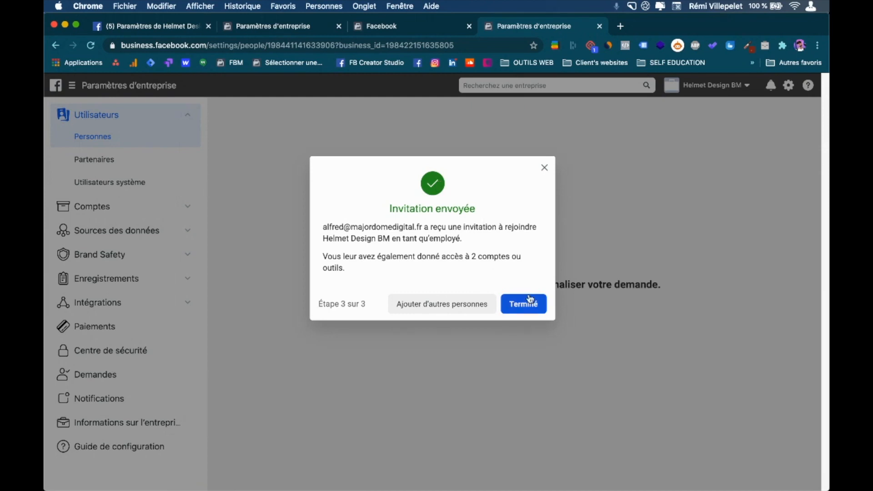
{"action": "left_click", "coordinate": [529, 308]}
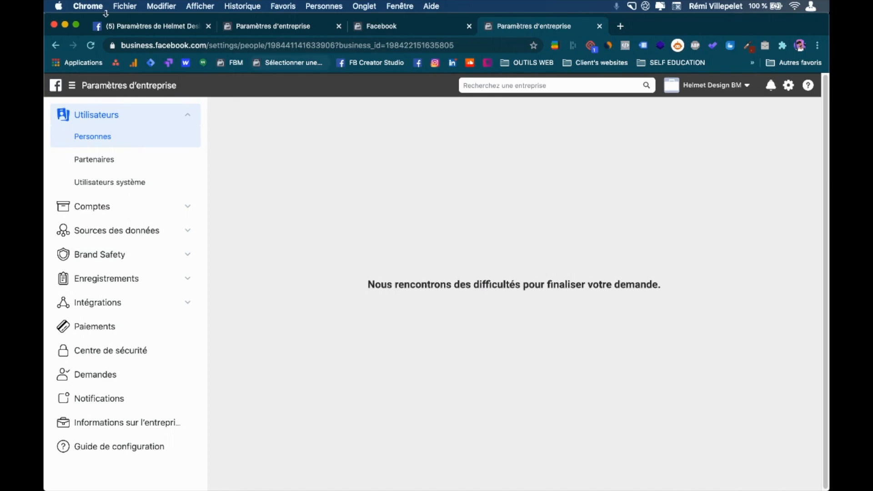
Reload settings, open Partenaires, and start adding a partner to share resources with.
{"action": "left_click", "coordinate": [95, 47]}
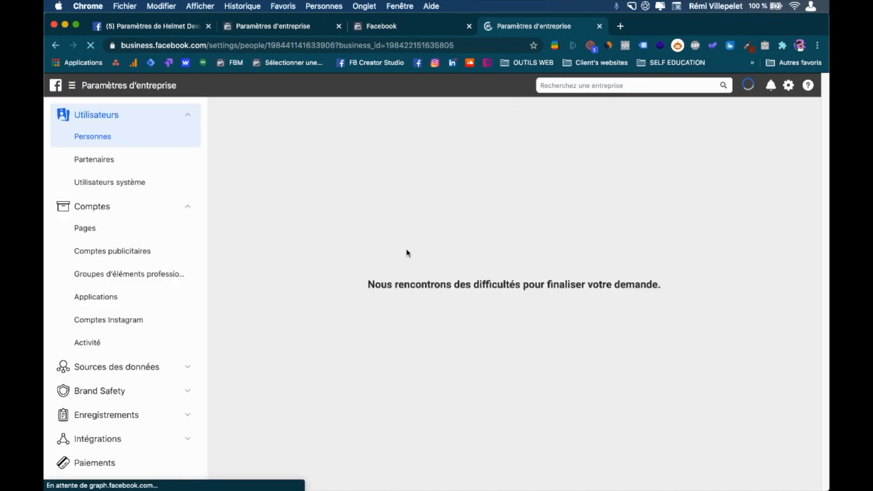
{"action": "left_click", "coordinate": [120, 164]}
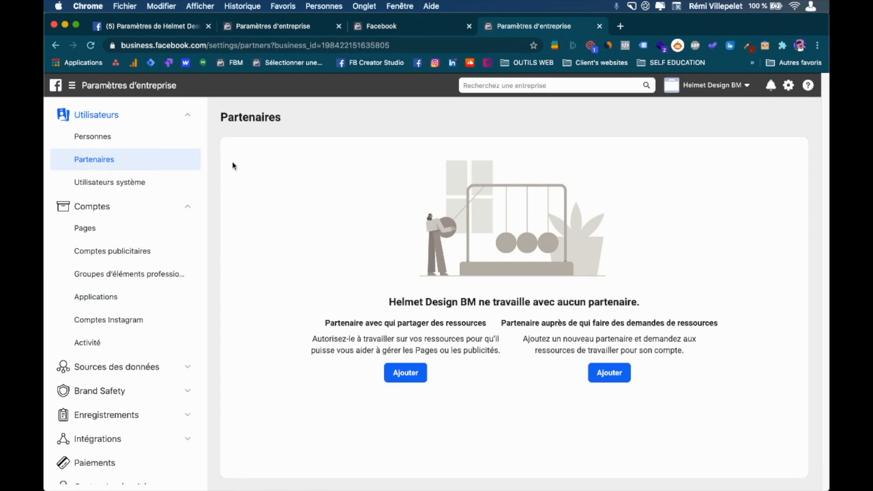
{"action": "left_click_drag", "start_coordinate": [224, 122], "coordinate": [285, 121]}
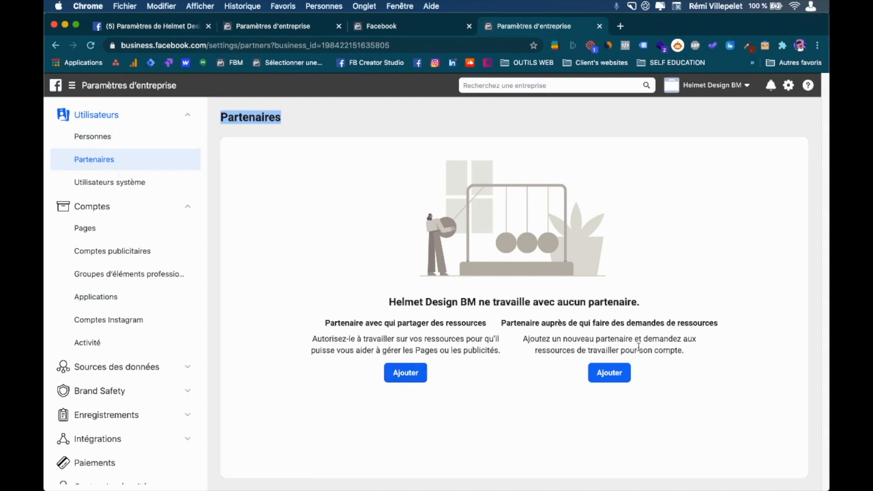
{"action": "left_click", "coordinate": [618, 379]}
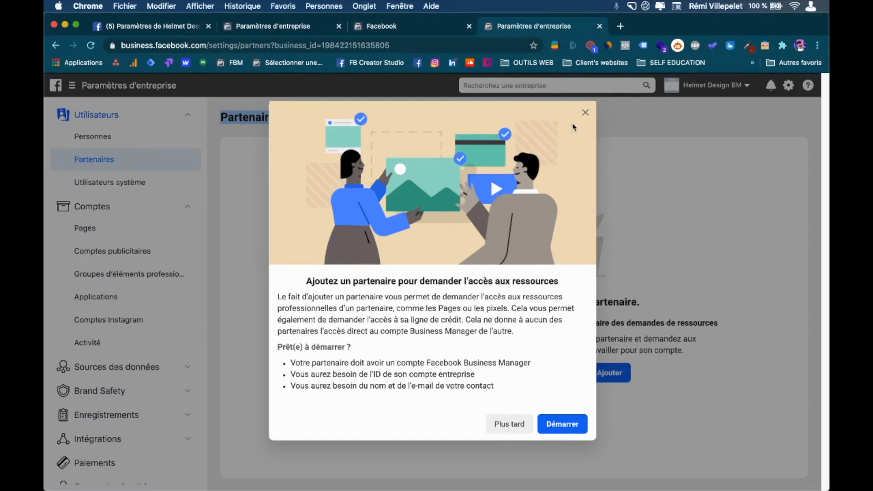
{"action": "left_click", "coordinate": [586, 114]}
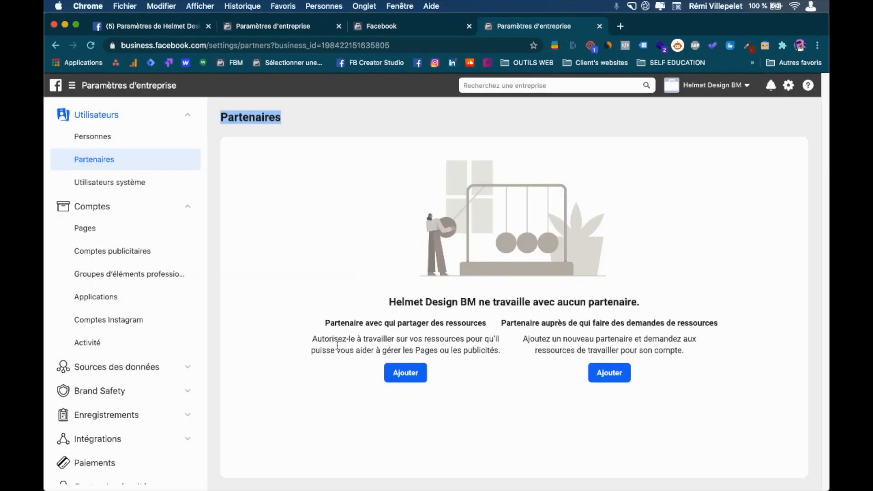
{"action": "left_click_drag", "start_coordinate": [326, 324], "coordinate": [491, 329]}
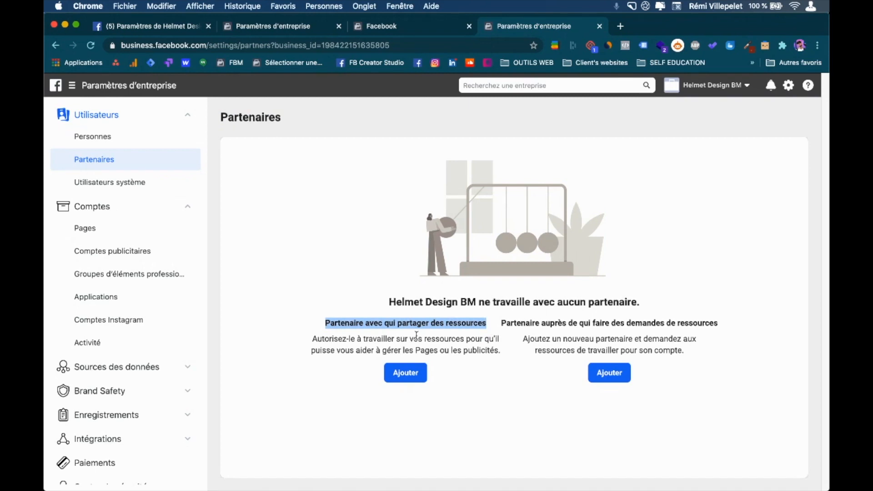
{"action": "left_click", "coordinate": [402, 375]}
{"action": "left_click", "coordinate": [403, 375]}
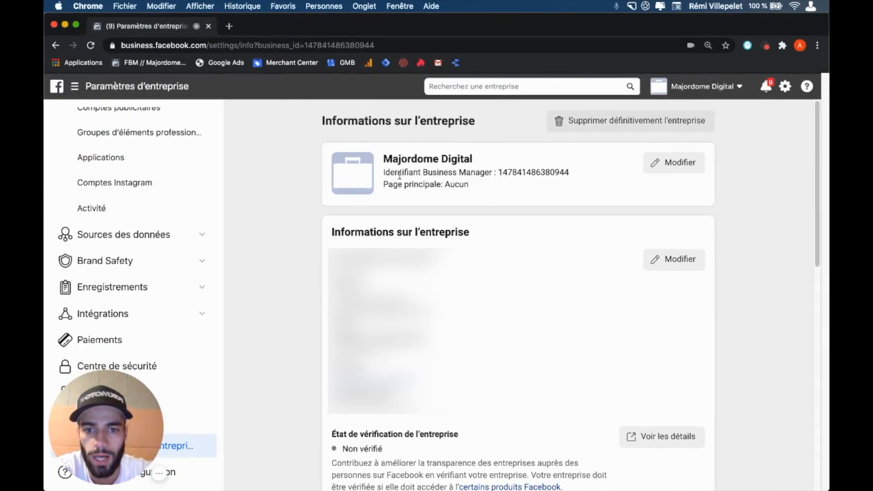
Copy Majordome Digital's Business Manager ID into the partner ID field and continue.
{"action": "left_click_drag", "start_coordinate": [384, 172], "coordinate": [494, 167]}
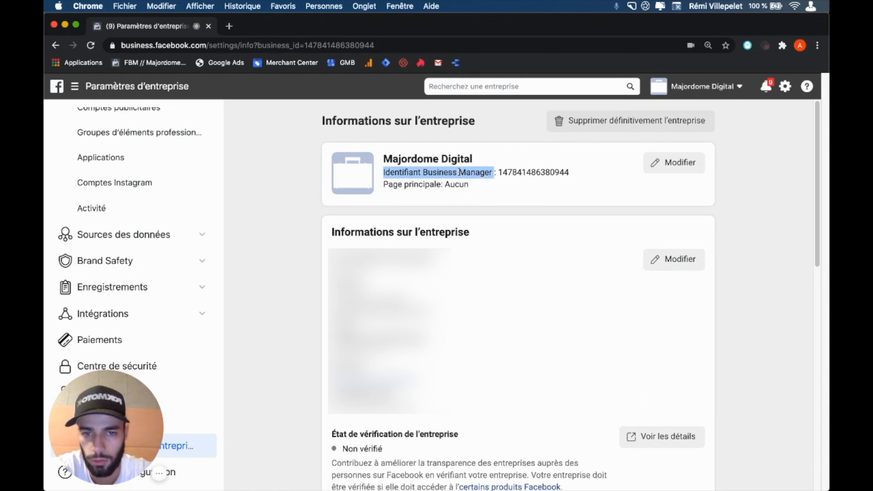
{"action": "left_click_drag", "start_coordinate": [499, 172], "coordinate": [569, 172]}
{"action": "key", "text": "super+c"}
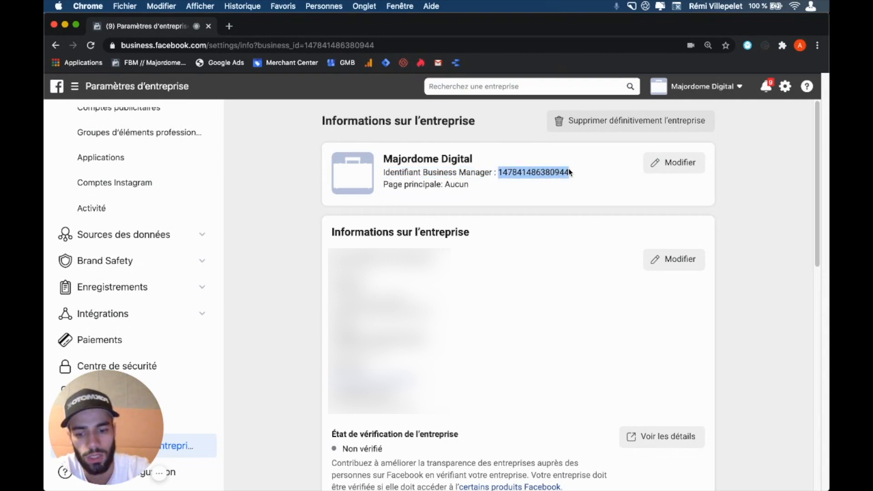
{"action": "key", "text": "ctrl+Right"}
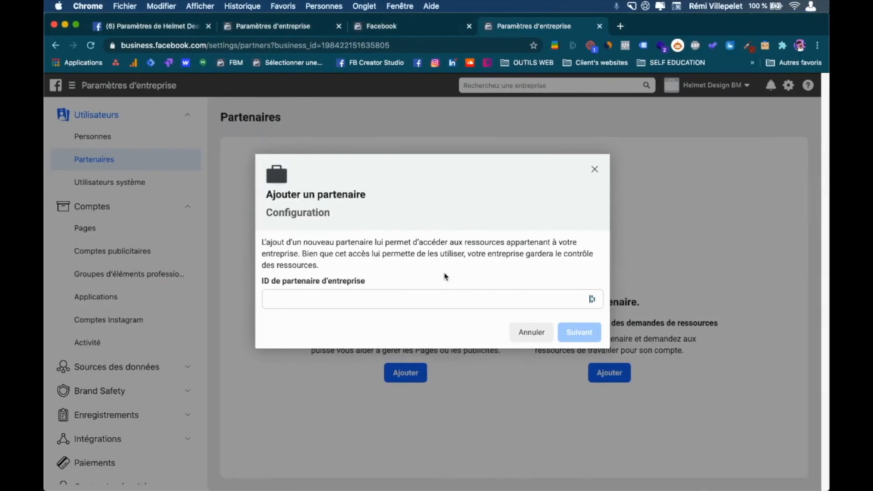
{"action": "left_click", "coordinate": [368, 298]}
{"action": "key", "text": "super+v"}
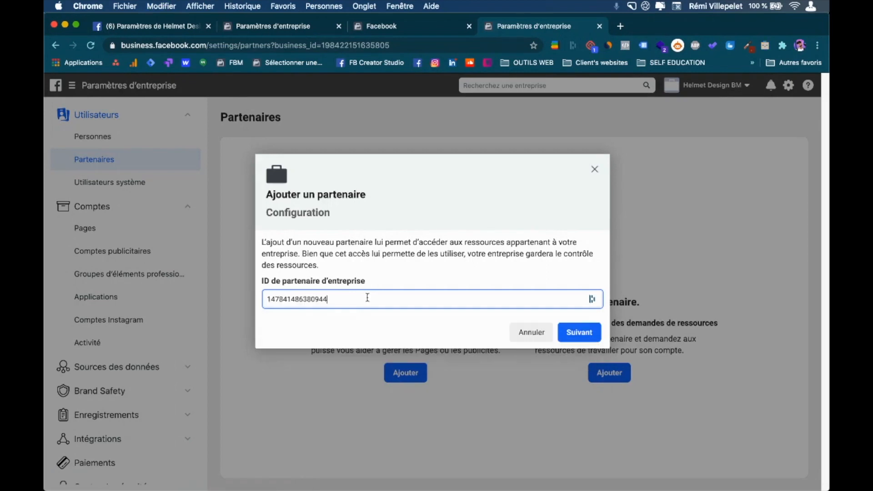
{"action": "left_click", "coordinate": [578, 332]}
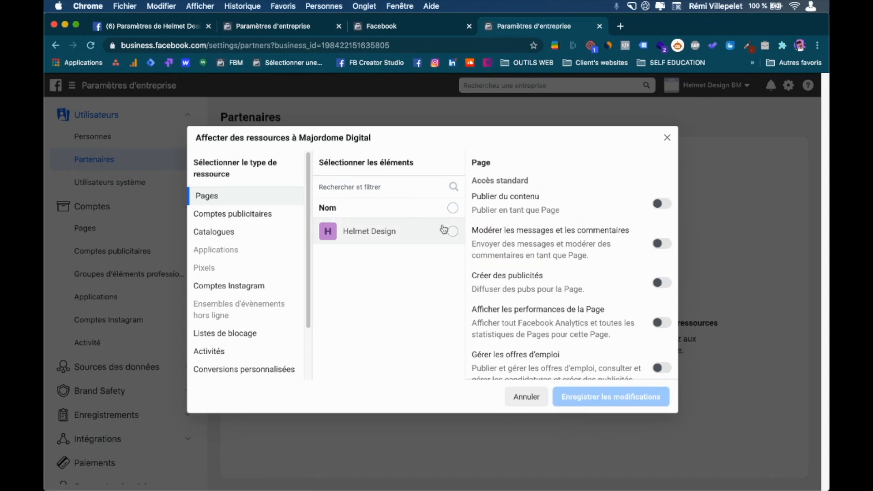
Share the Helmet Design Page with Majordome Digital with Publier du contenu permission.
{"action": "left_click", "coordinate": [453, 232]}
{"action": "left_click", "coordinate": [662, 205]}
{"action": "left_click", "coordinate": [662, 206]}
{"action": "left_click", "coordinate": [664, 209]}
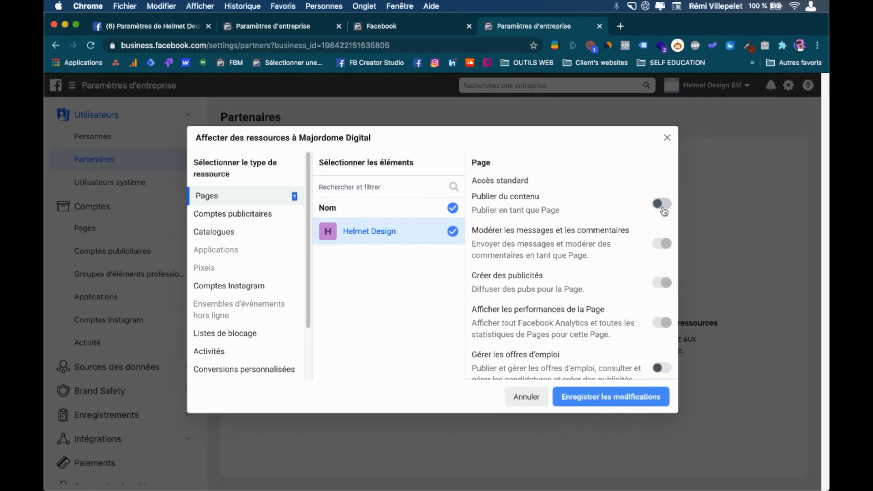
Share Compte Publicitaire Helmet Design with Gérer des campagnes permission and save the changes.
{"action": "left_click", "coordinate": [262, 215]}
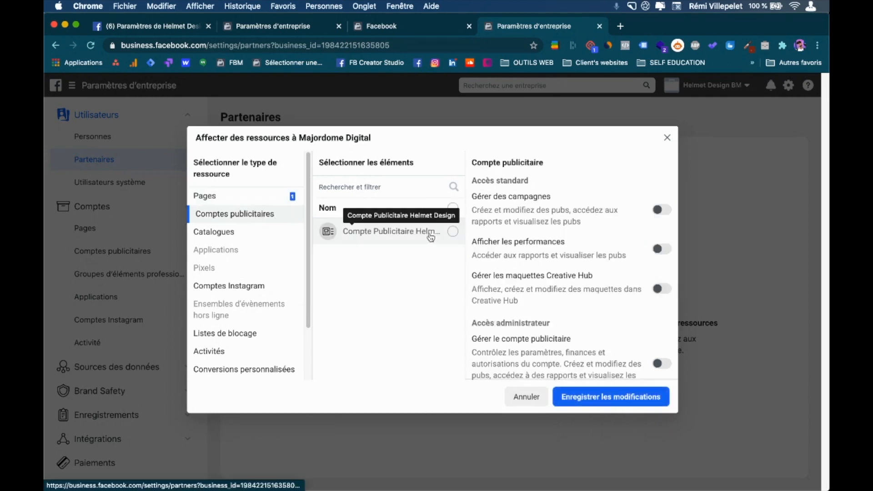
{"action": "left_click", "coordinate": [453, 231]}
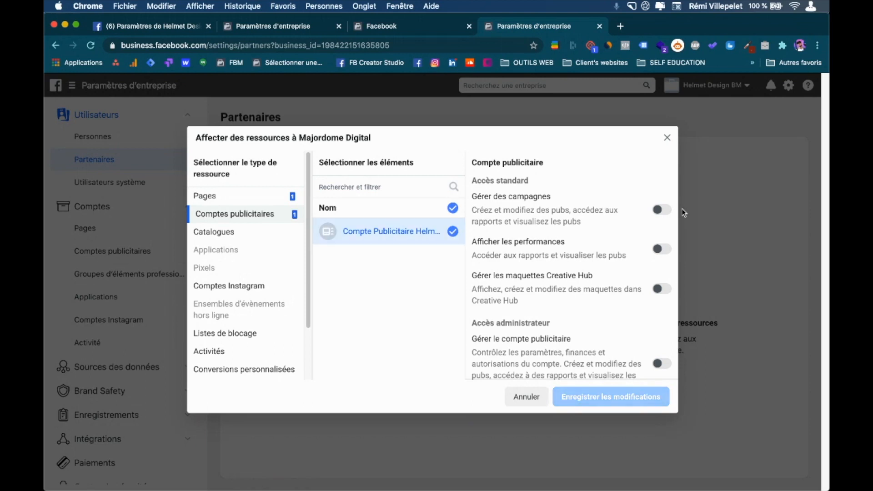
{"action": "left_click", "coordinate": [662, 210]}
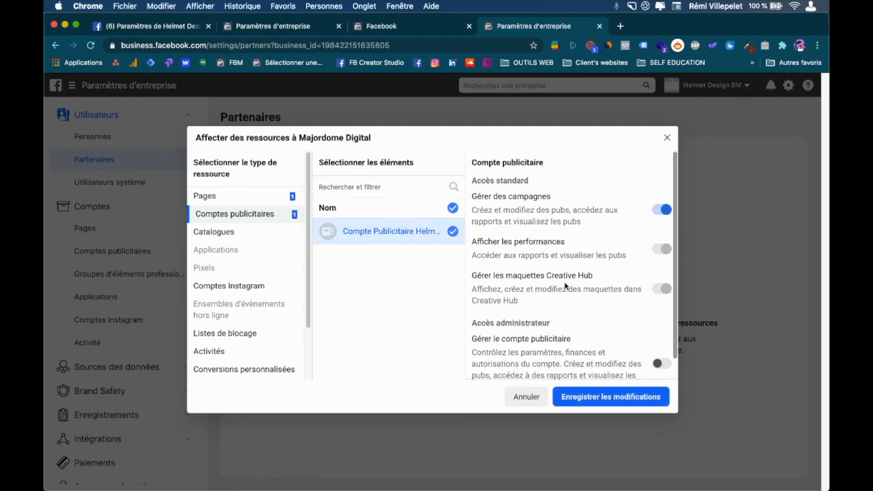
{"action": "scroll", "coordinate": [566, 286], "scroll_direction": "down", "scroll_amount": 1}
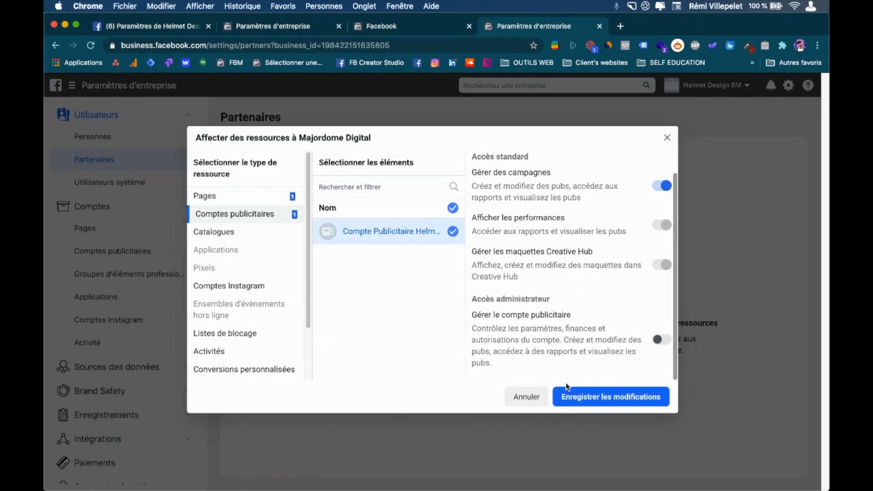
{"action": "left_click", "coordinate": [596, 396]}
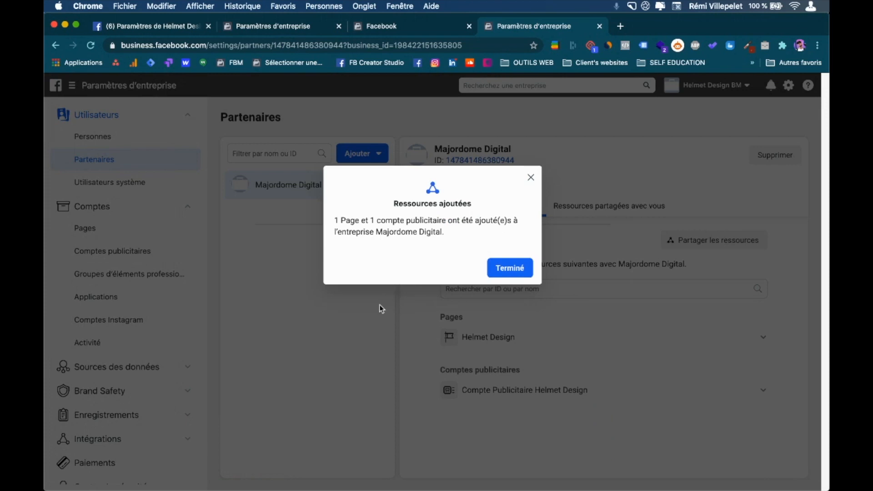
Close the Ressources ajoutées confirmation and go to the Helmet Design Page roles settings.
{"action": "left_click", "coordinate": [510, 267]}
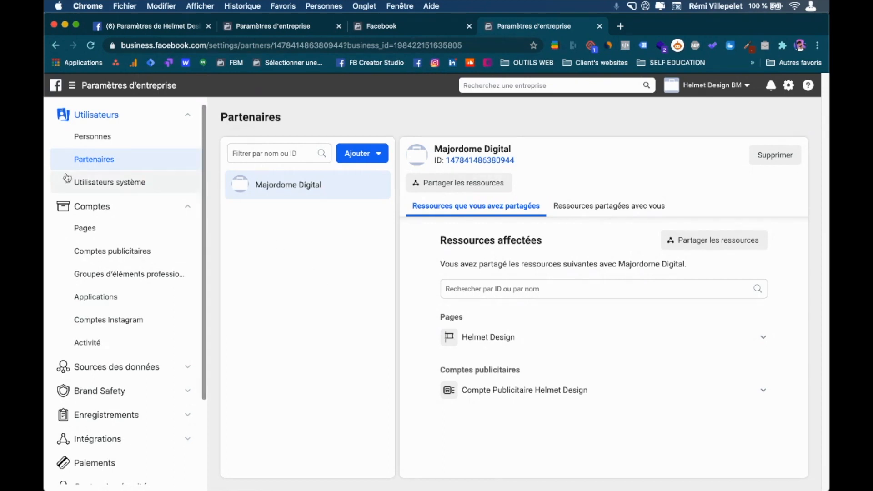
{"action": "left_click", "coordinate": [162, 32]}
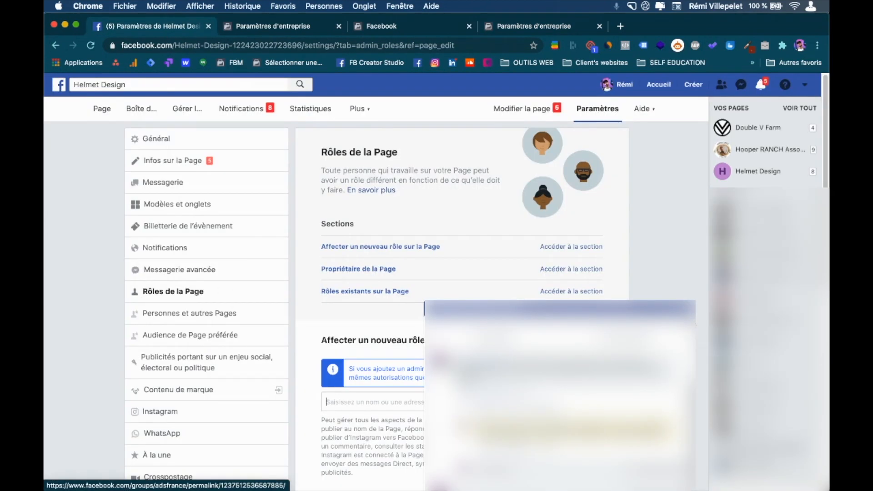
Dismiss the Page's comment popup and return to the business settings Partenaires section.
{"action": "left_click", "coordinate": [687, 308]}
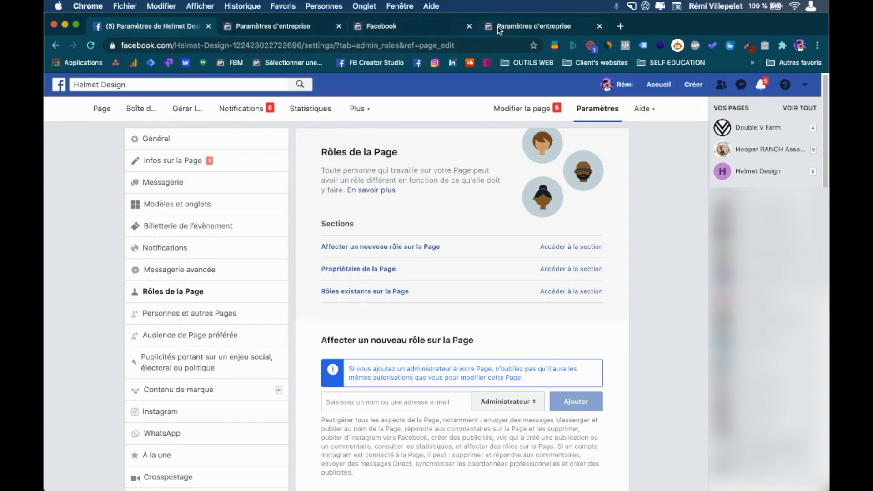
{"action": "left_click", "coordinate": [528, 27]}
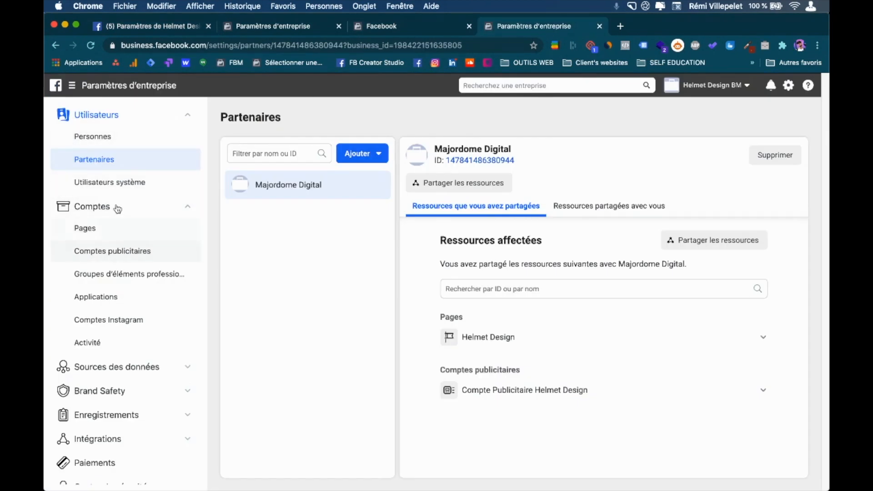
{"action": "left_click", "coordinate": [101, 136]}
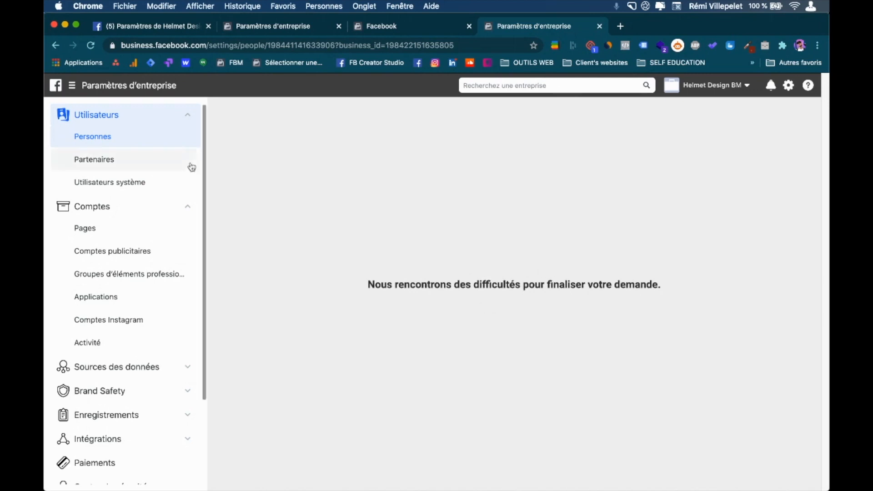
{"action": "left_click", "coordinate": [90, 160]}
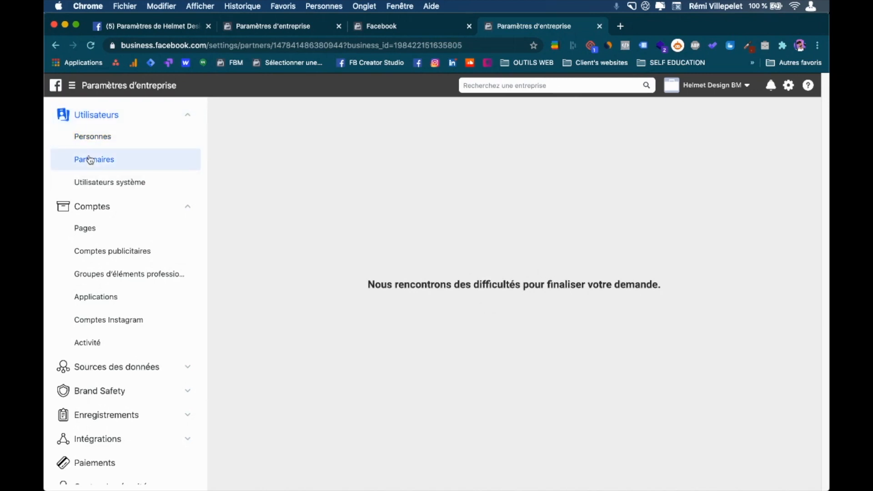